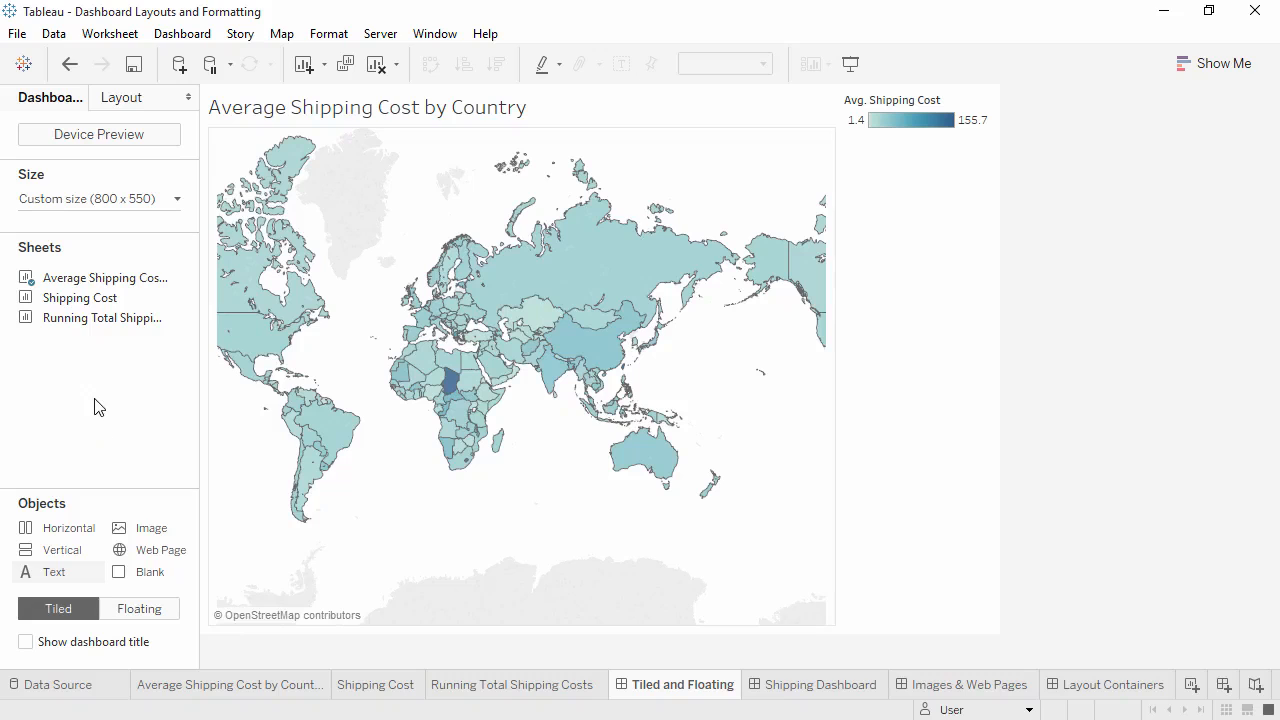
Step: Try the Running Total Shipping Costs sheet as an enlarged floating object over the map's lower half, and remove it from the dashboard
drag(87, 322, 164, 438)
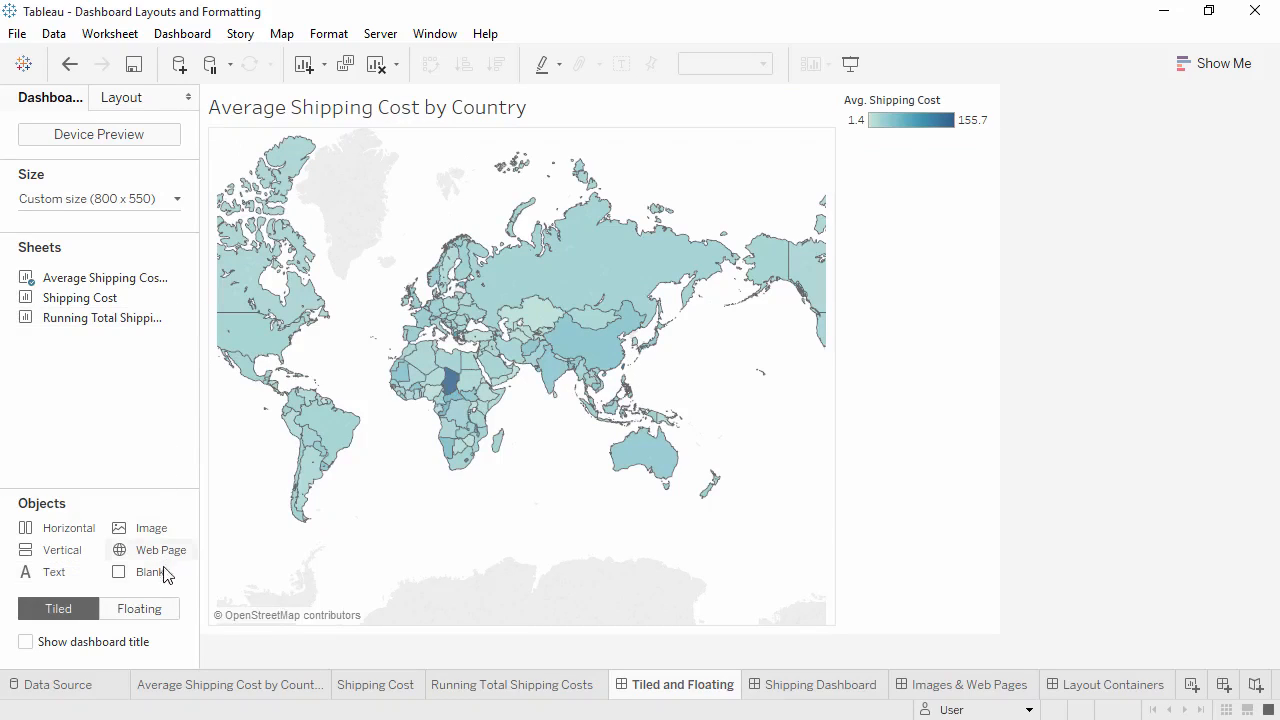
click(164, 609)
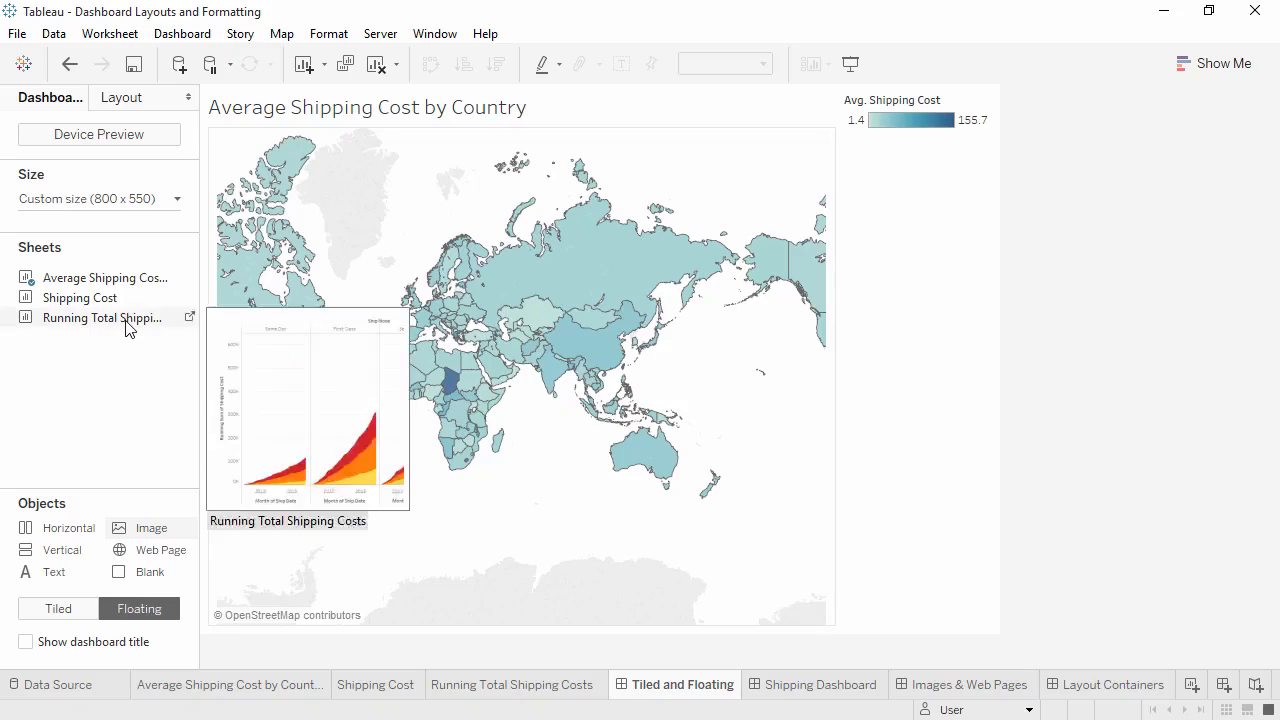
drag(128, 327, 289, 182)
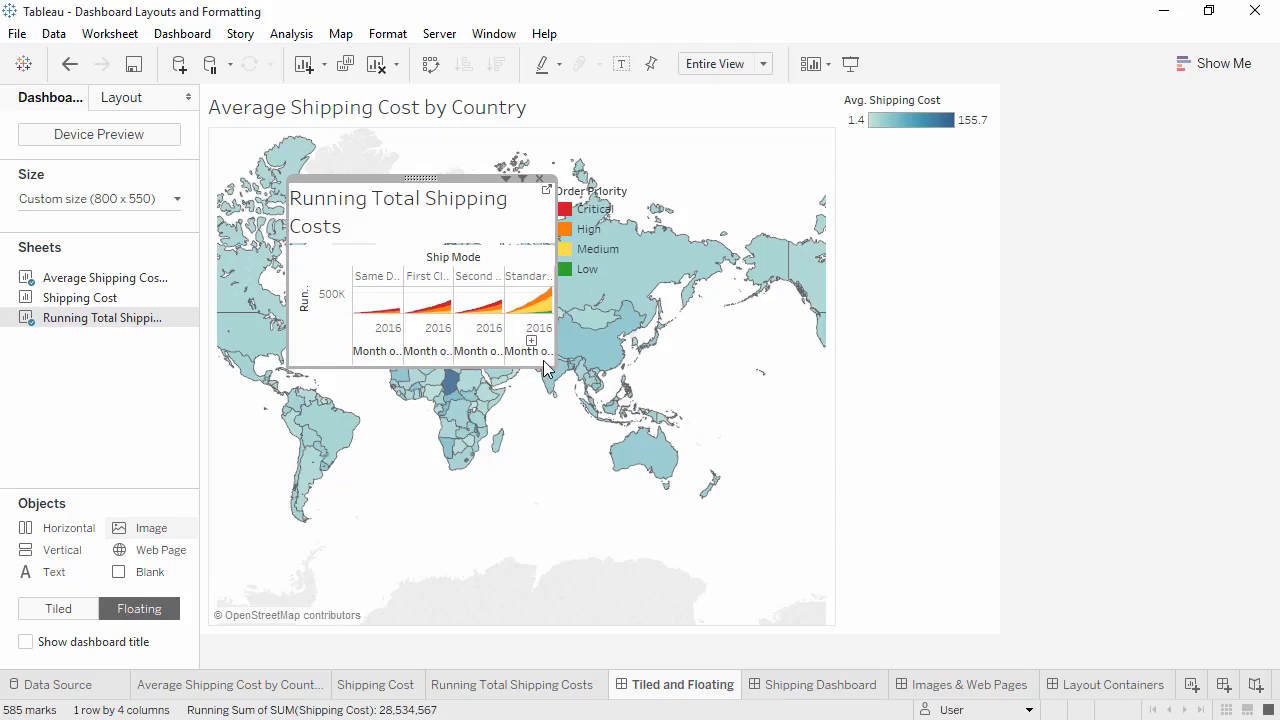
drag(552, 364, 757, 477)
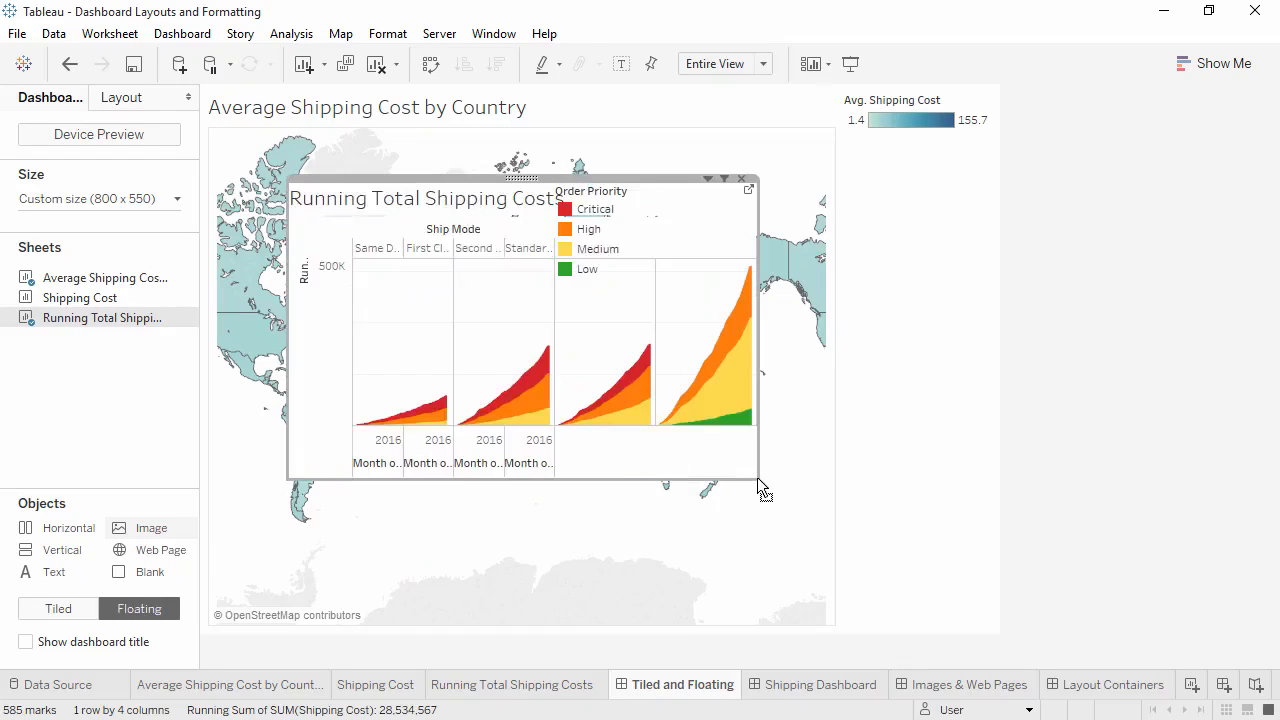
drag(527, 183, 528, 290)
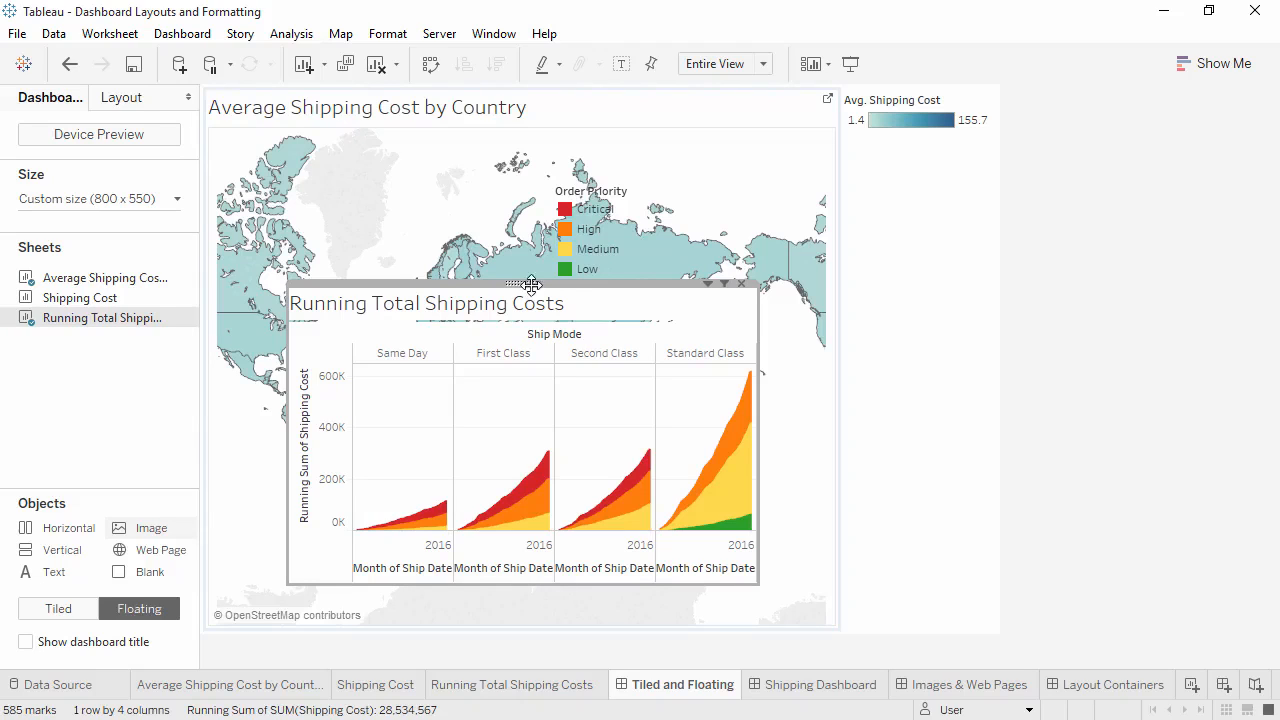
click(740, 284)
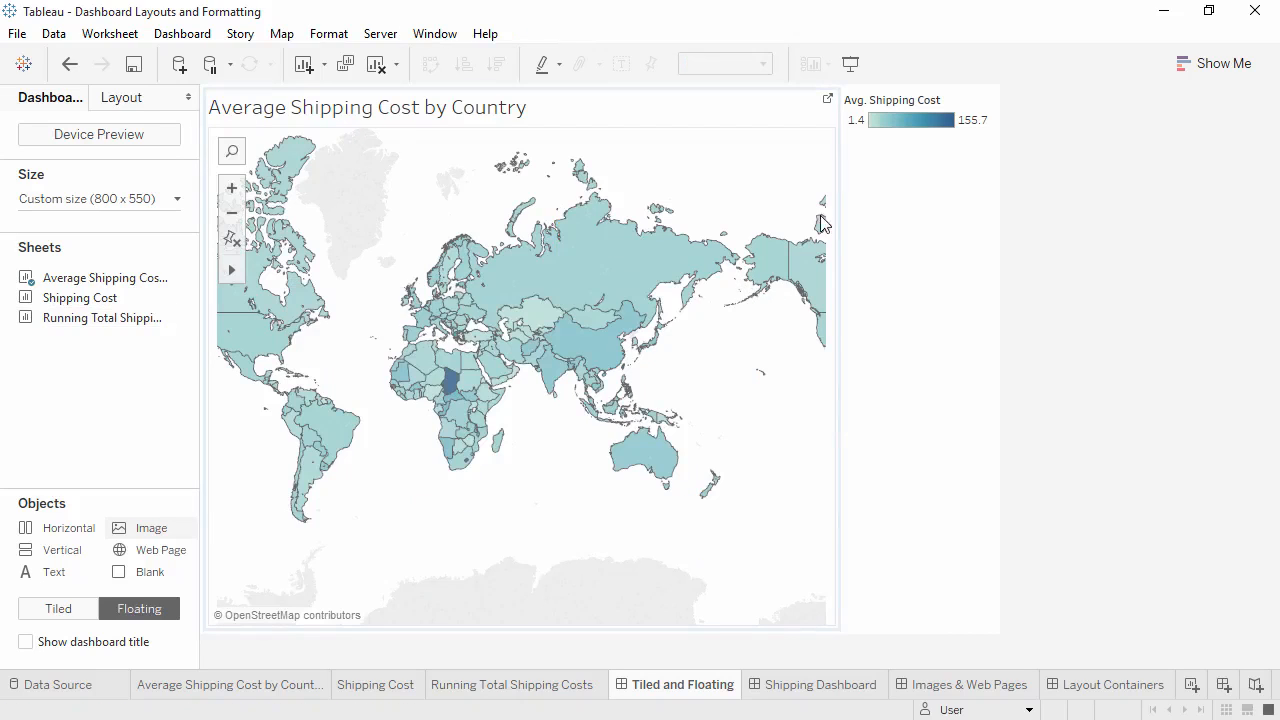
Step: Float the Avg. Shipping Cost legend over the lower-right area of the map and set its x position to 493
click(888, 135)
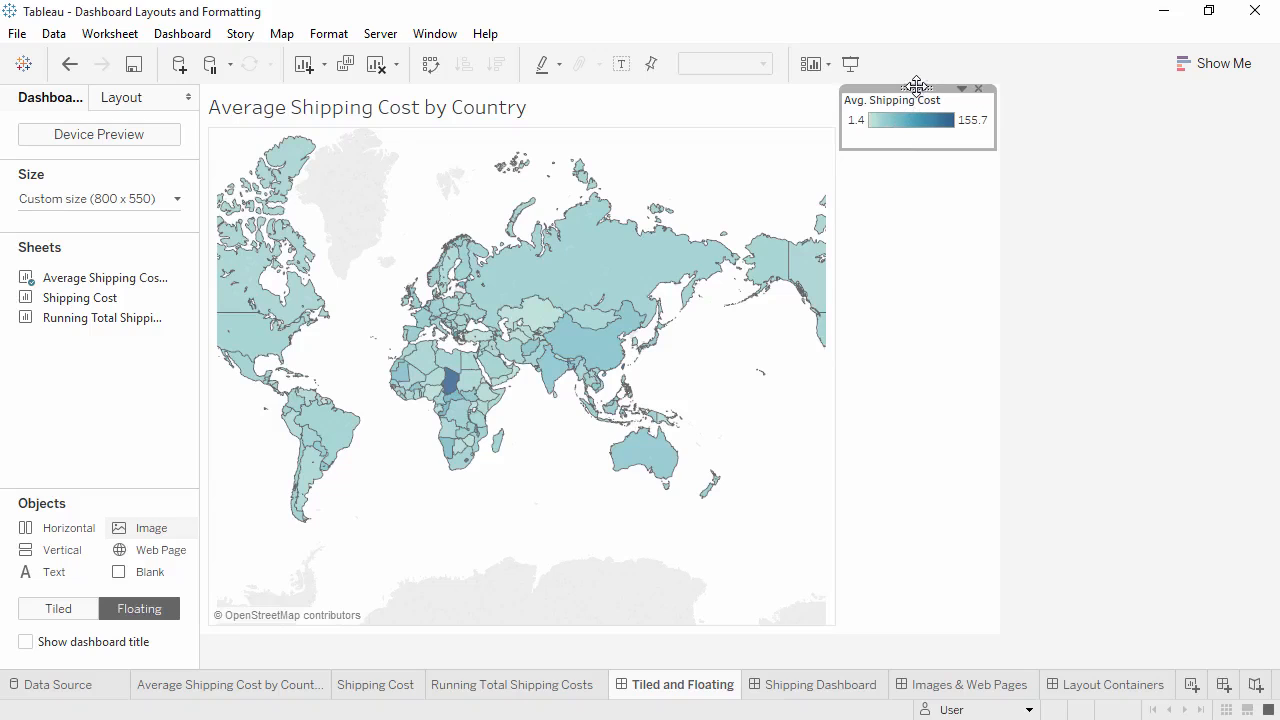
drag(914, 87, 750, 567)
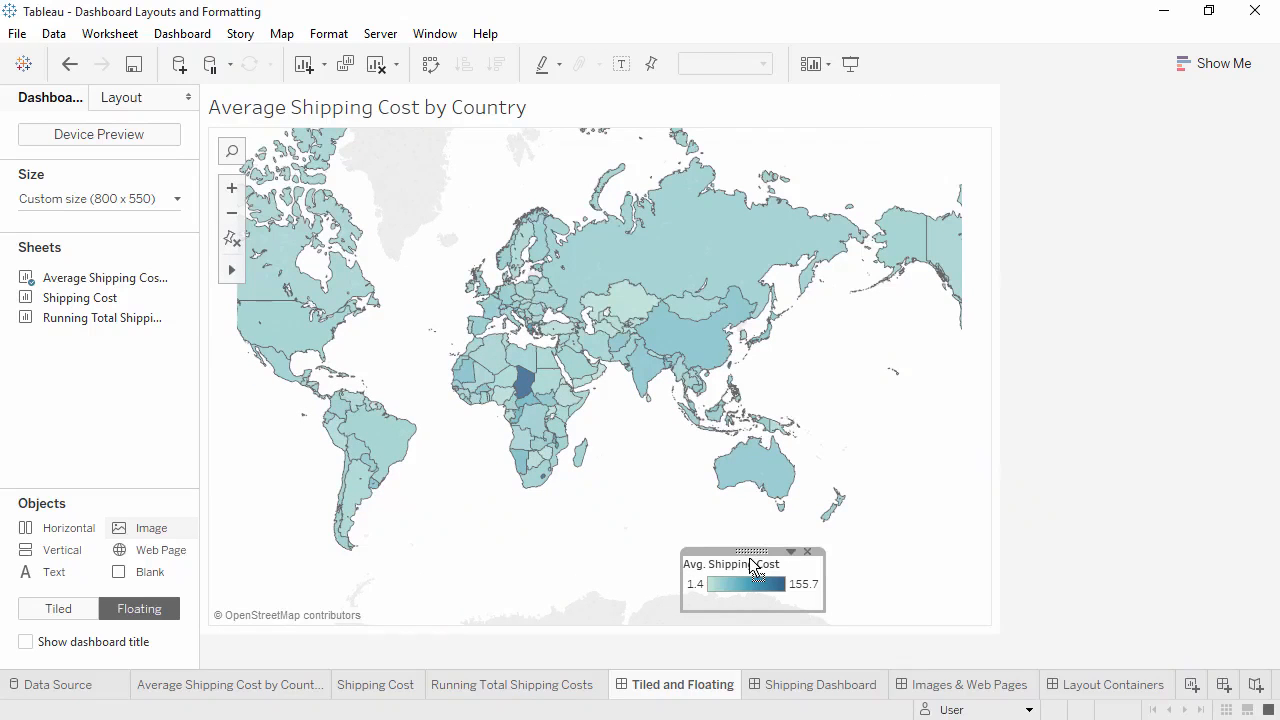
click(122, 97)
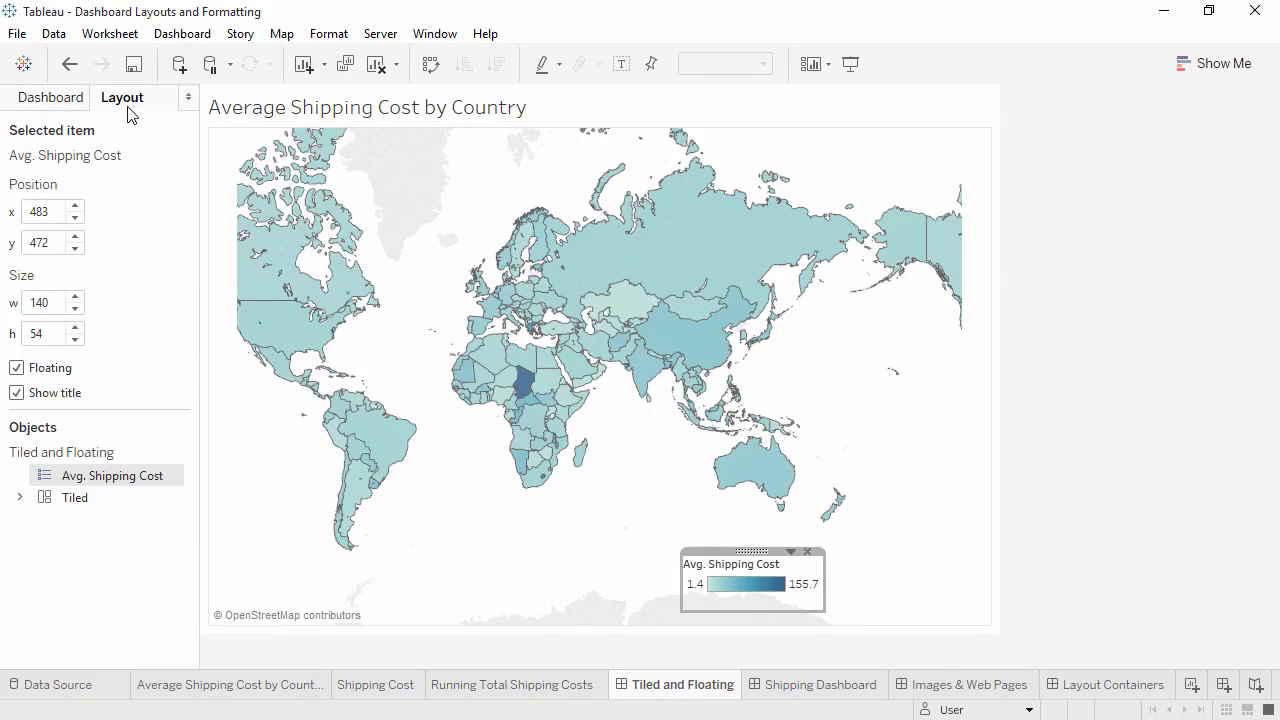
click(76, 206)
click(76, 206)
click(78, 206)
click(78, 206)
click(78, 206)
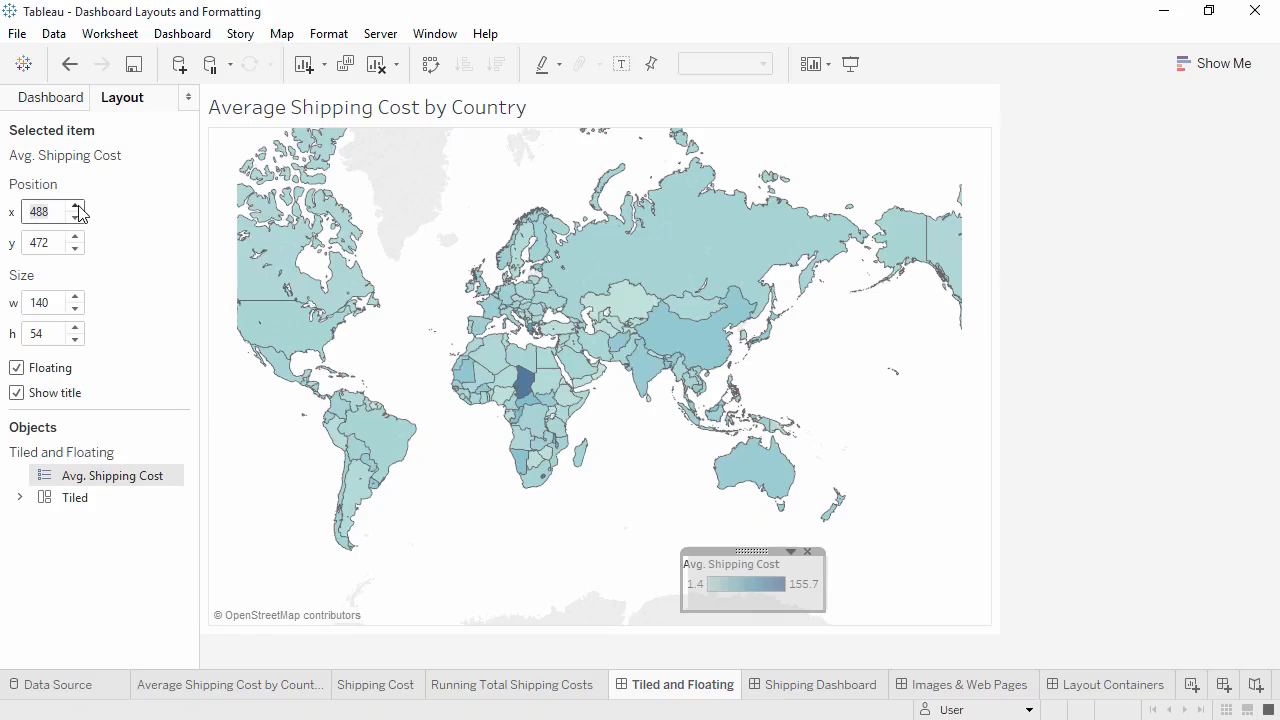
click(78, 206)
click(78, 206)
click(78, 206)
click(78, 206)
click(78, 206)
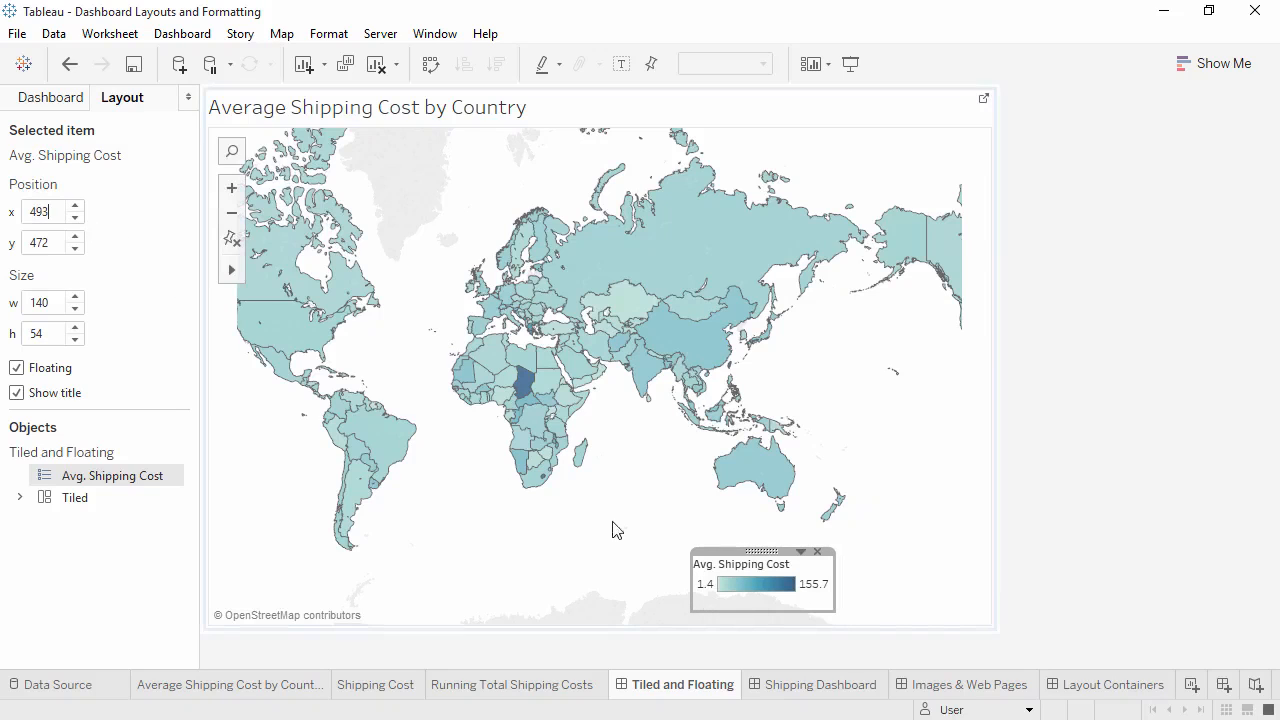
Step: On the Shipping Dashboard, change the Shipping Cost sheet's title to "Average Cost for <Ship Mode> Shipping", with Ship Mode inserted as a dynamic field
click(818, 688)
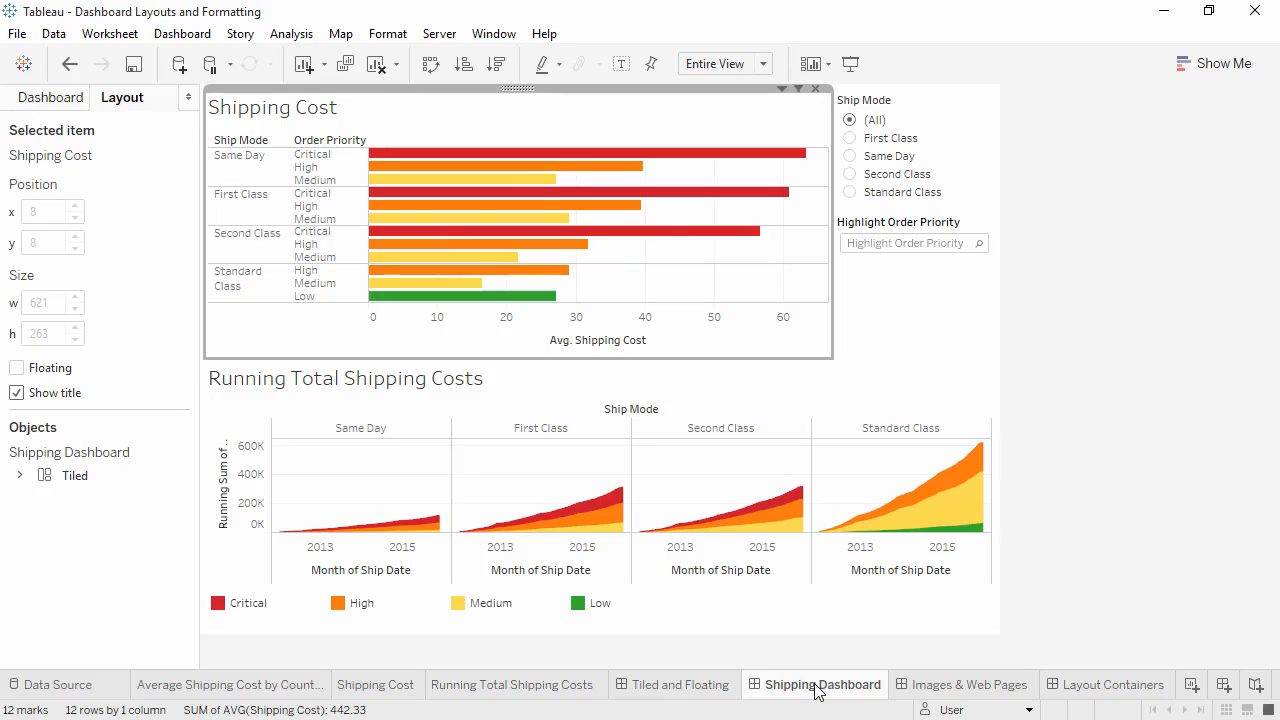
double_click(391, 120)
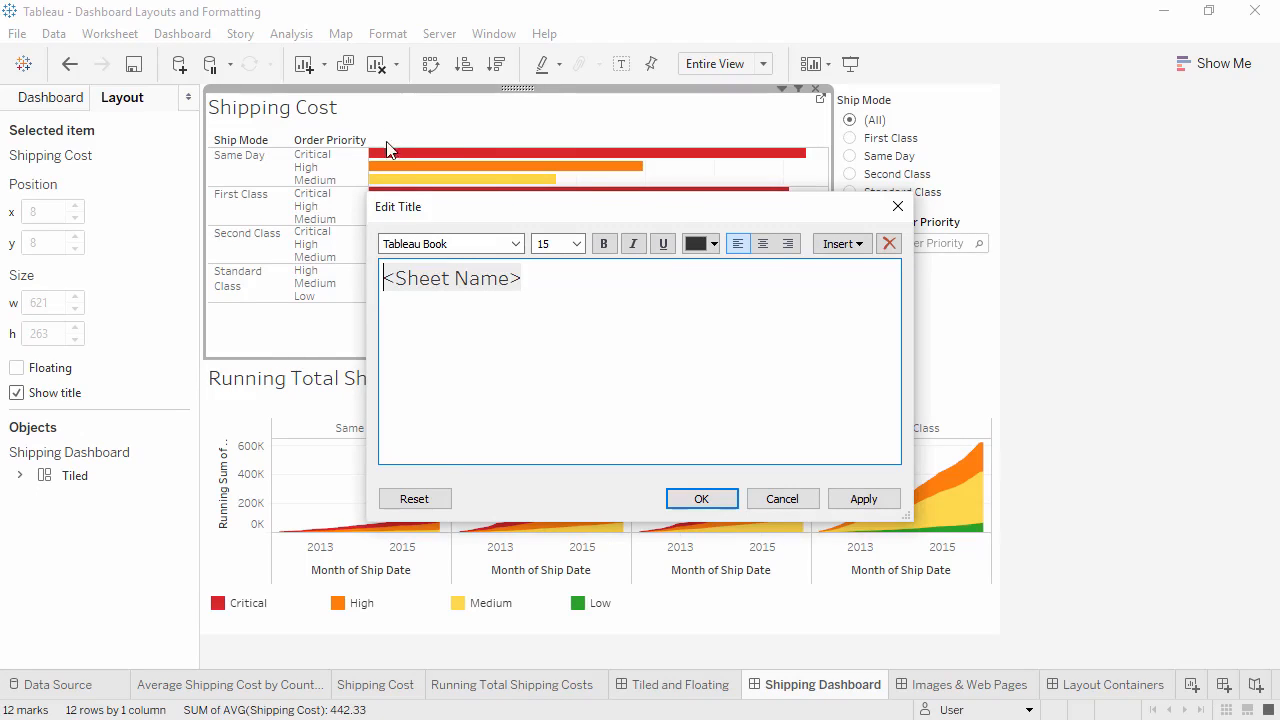
drag(523, 286, 383, 287)
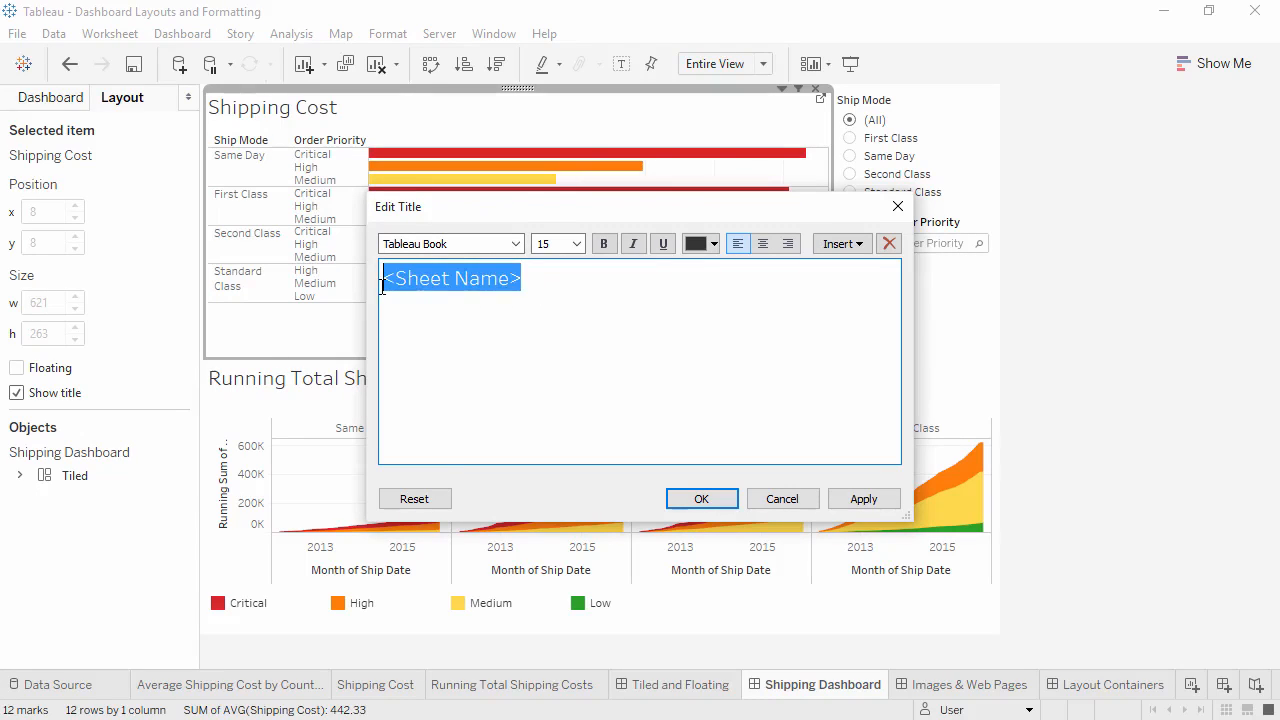
key(BackSpace)
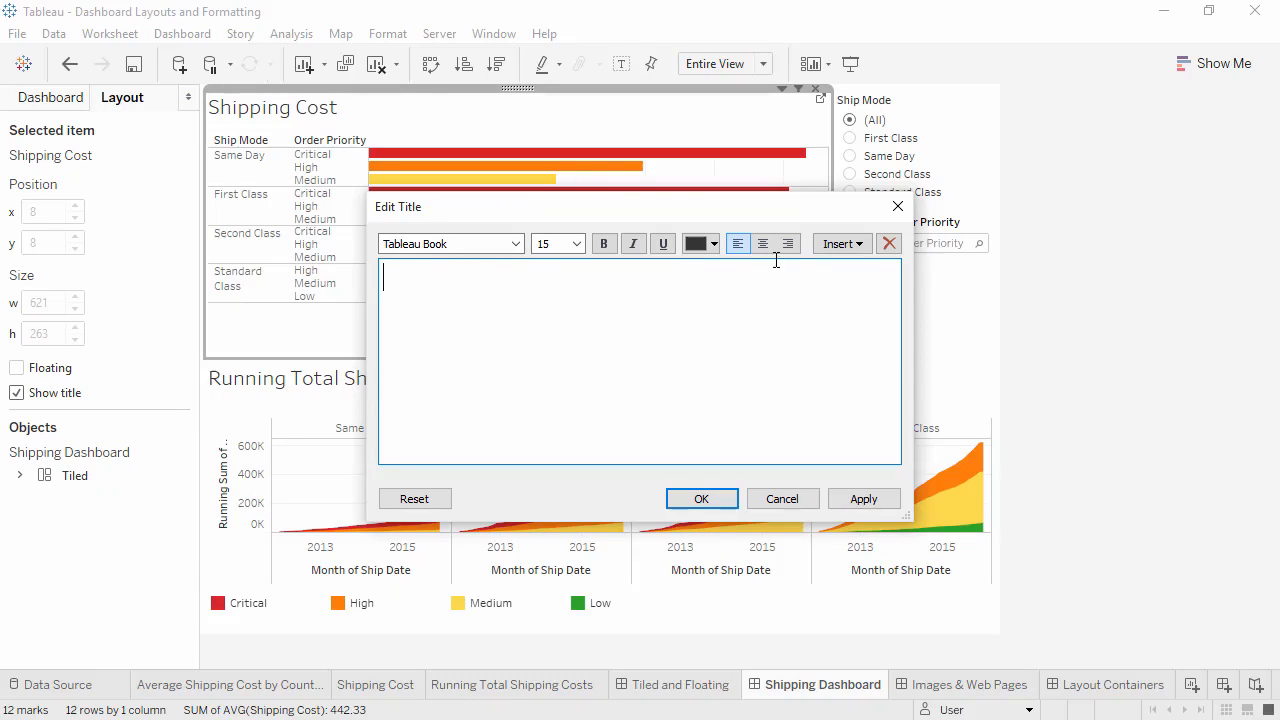
click(855, 247)
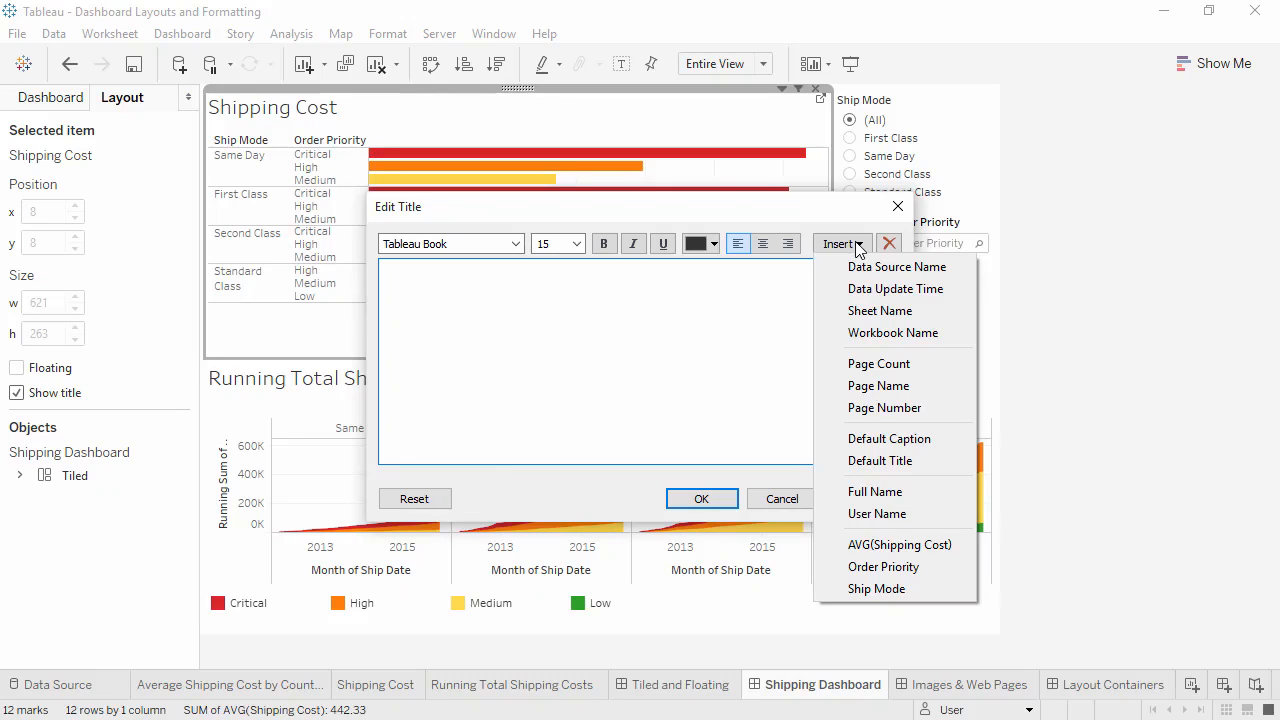
click(721, 290)
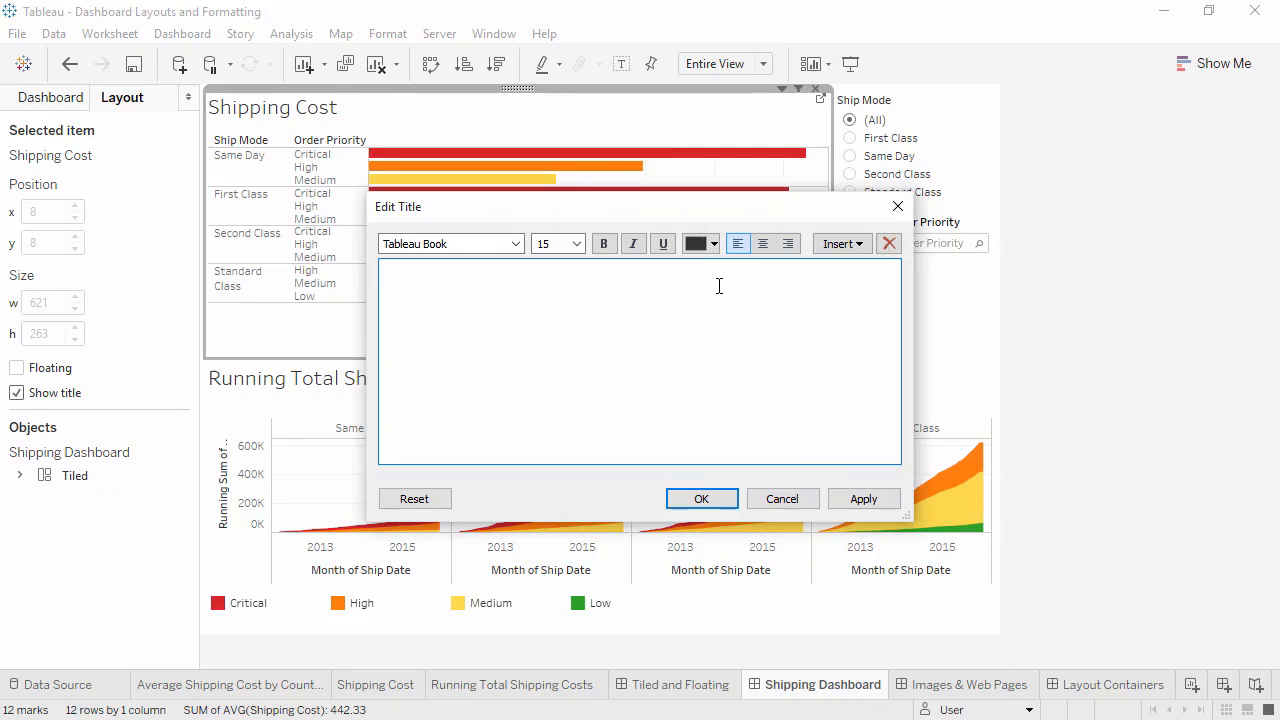
text(Average Cost for)
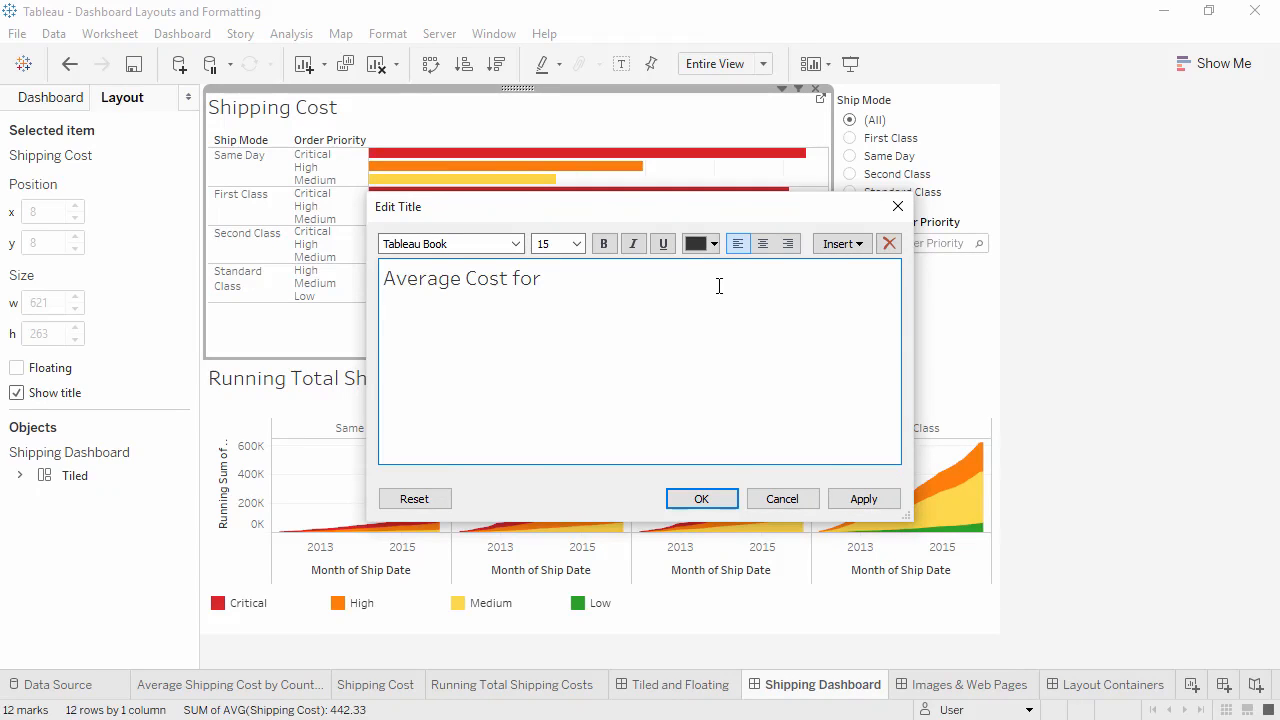
click(848, 245)
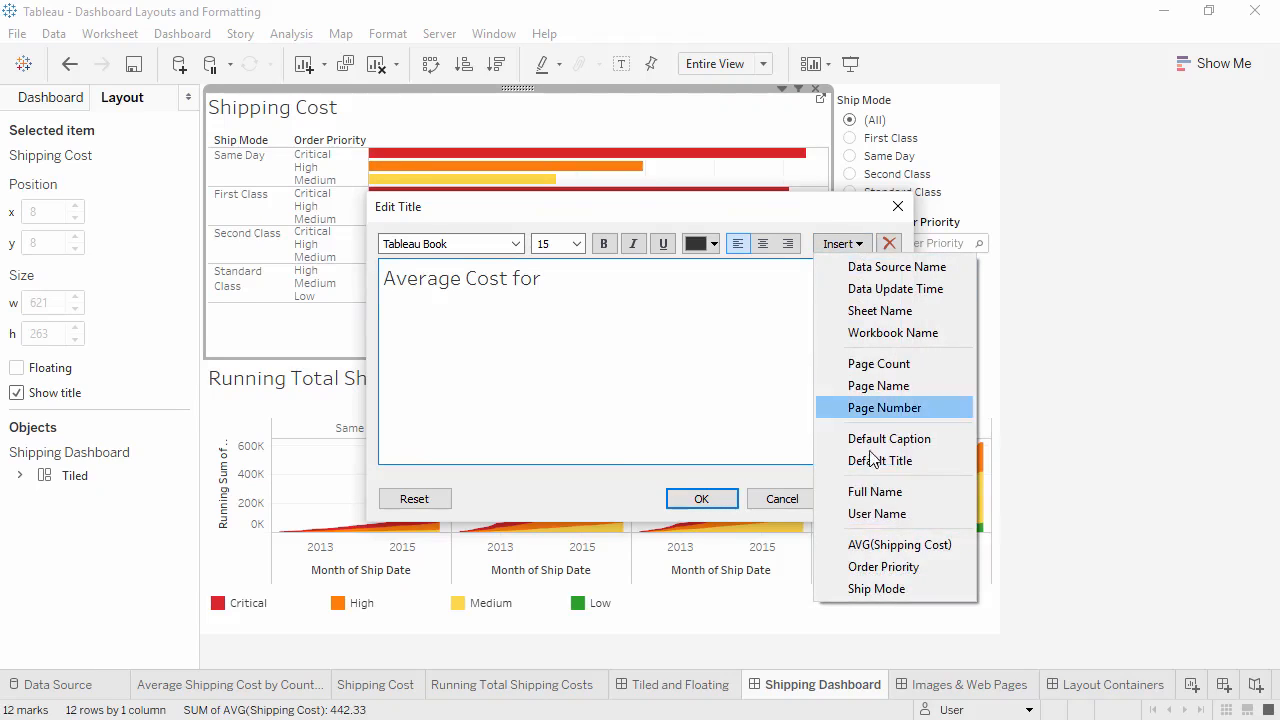
click(886, 588)
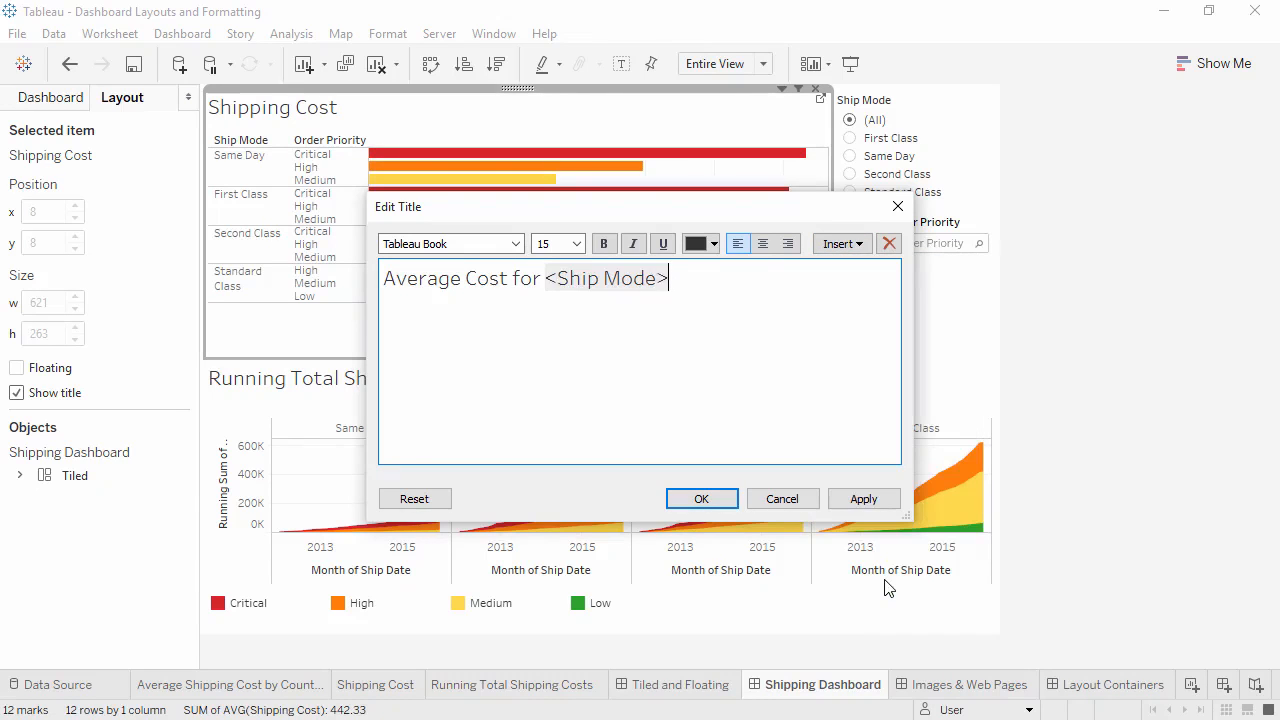
text(Shipping)
click(701, 498)
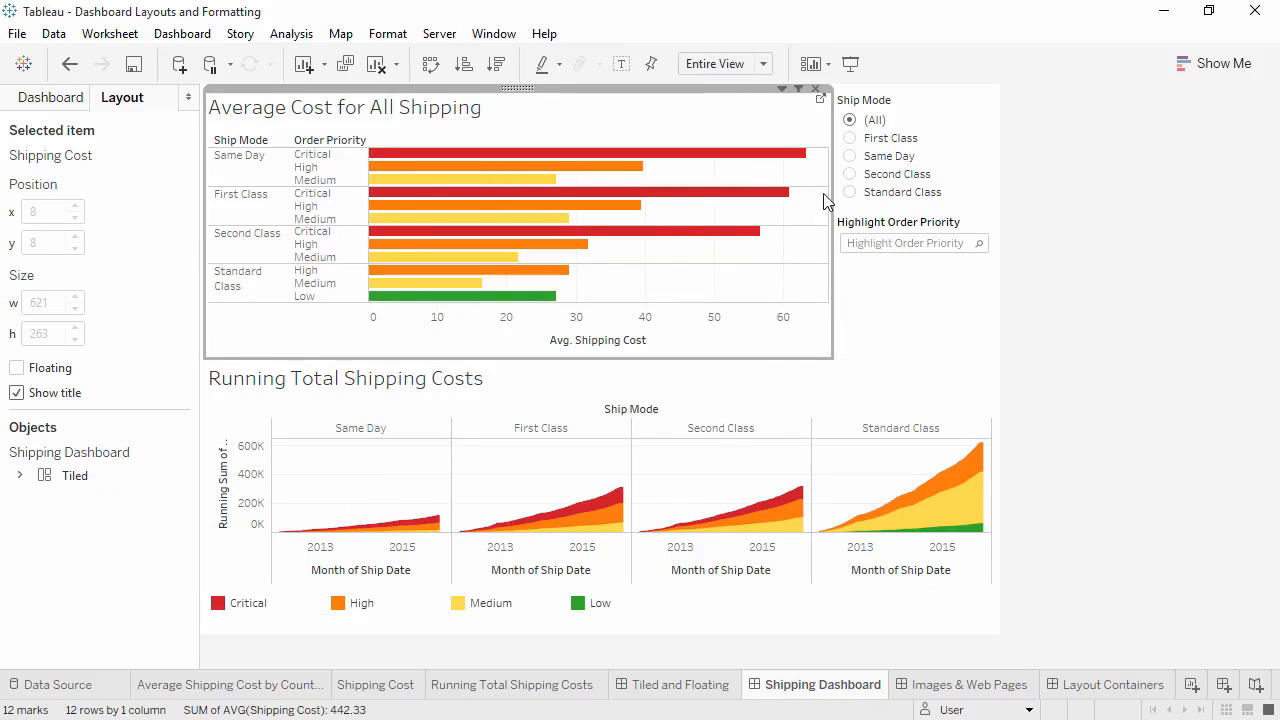
Step: Check the dynamic title by filtering Ship Mode to Standard Class and Second Class, and return the filter to All
click(849, 192)
click(850, 174)
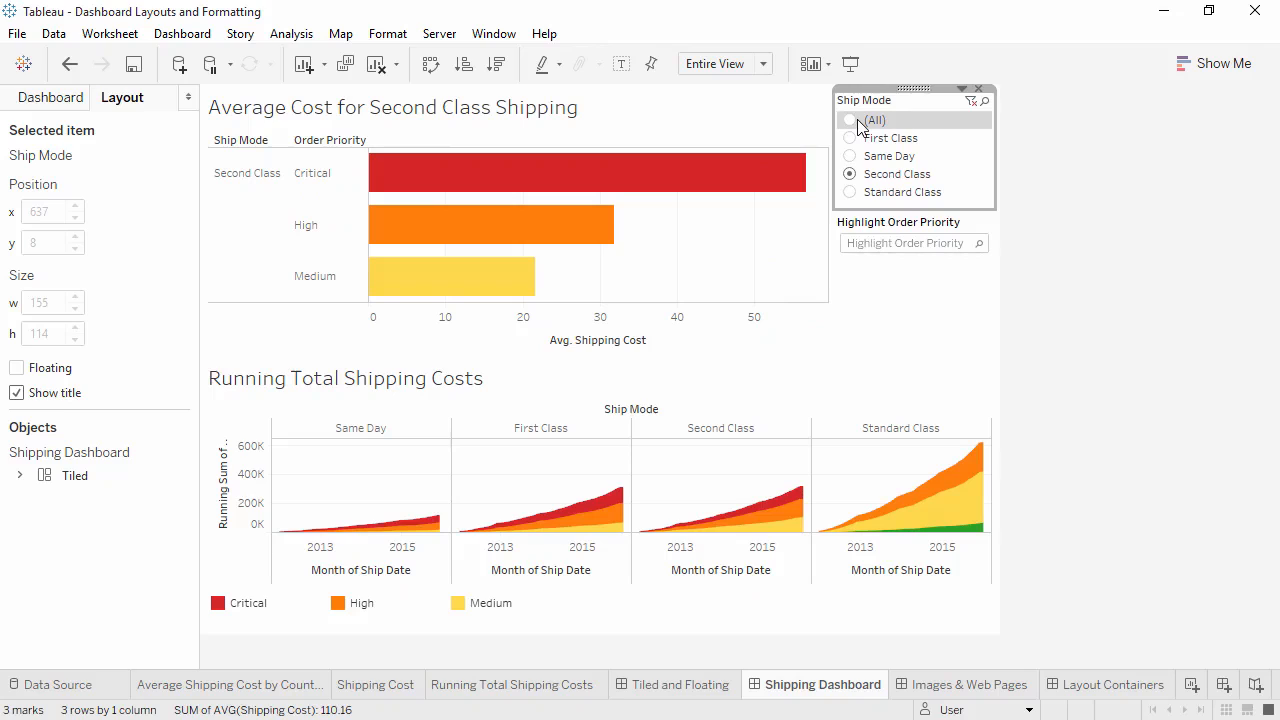
click(851, 121)
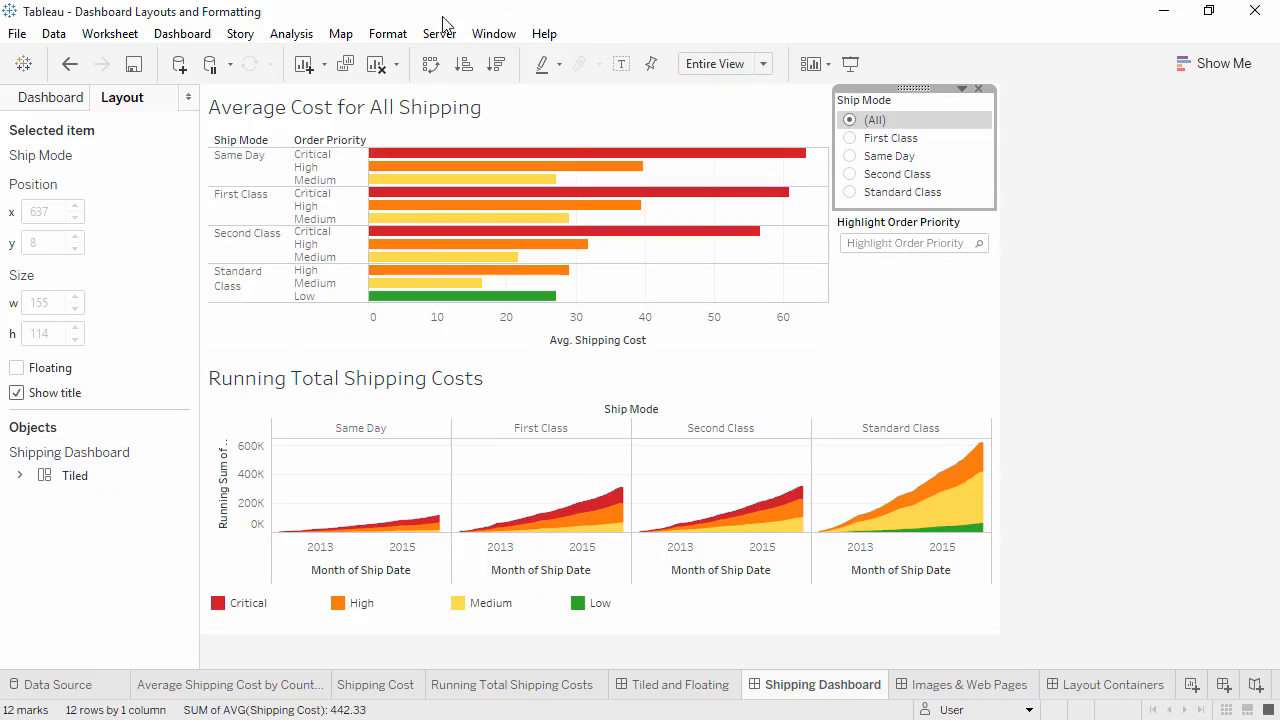
Step: Set the default dashboard shading to a light blue-gray
click(395, 36)
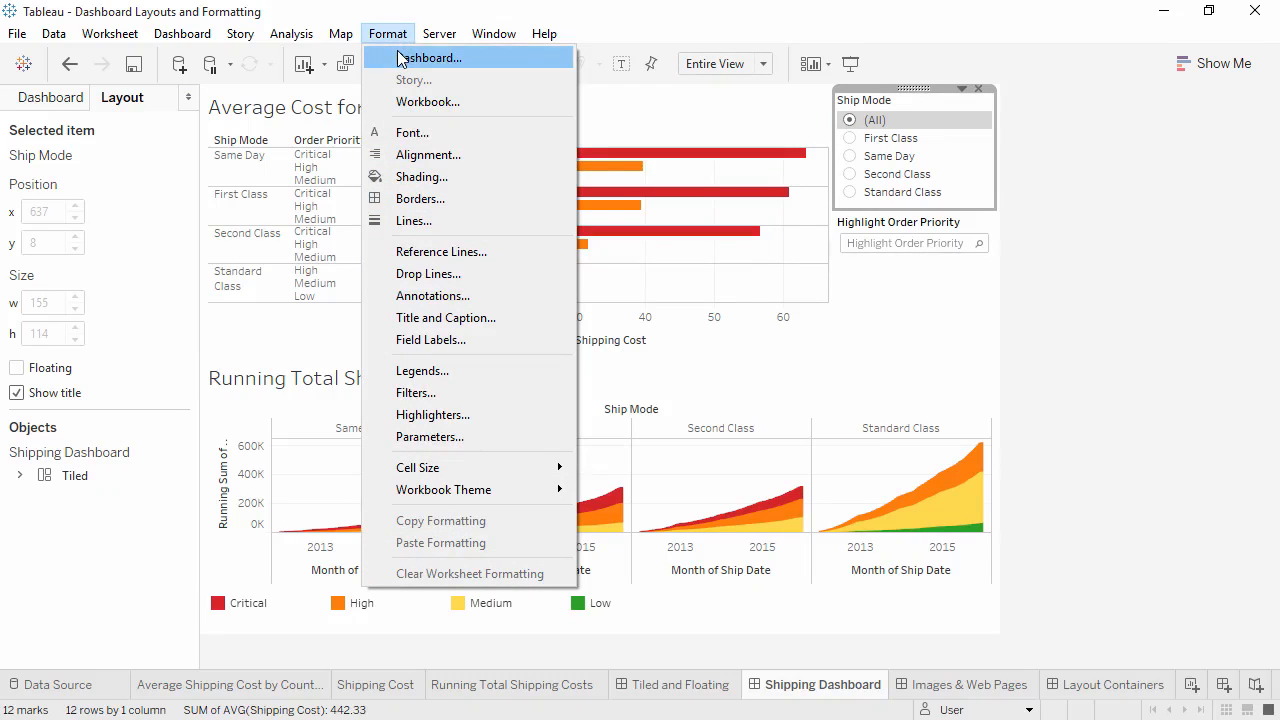
click(400, 59)
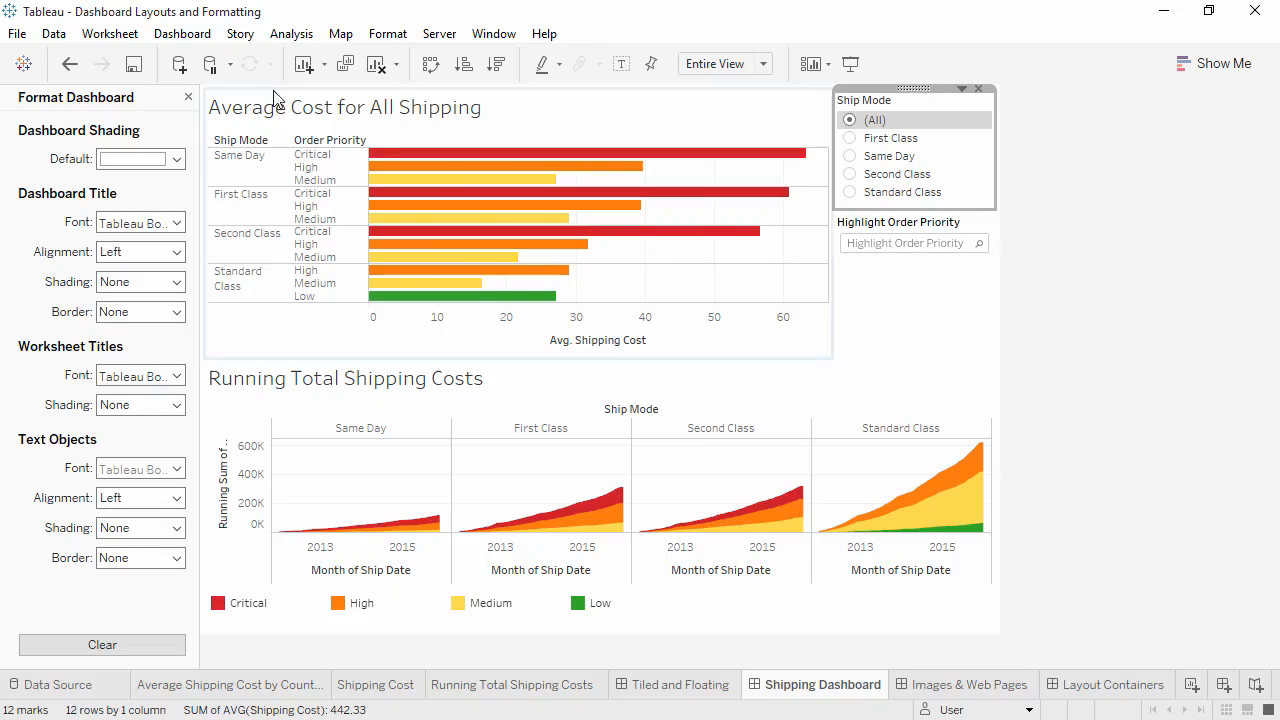
click(176, 159)
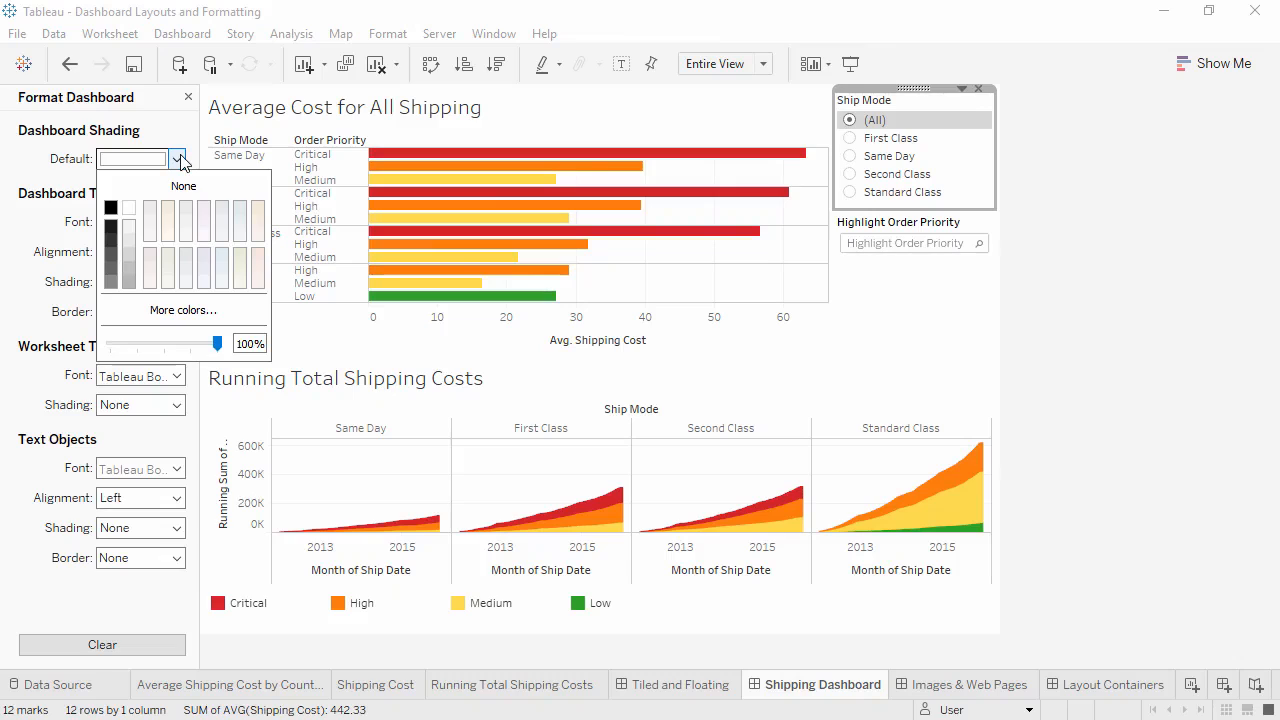
click(221, 212)
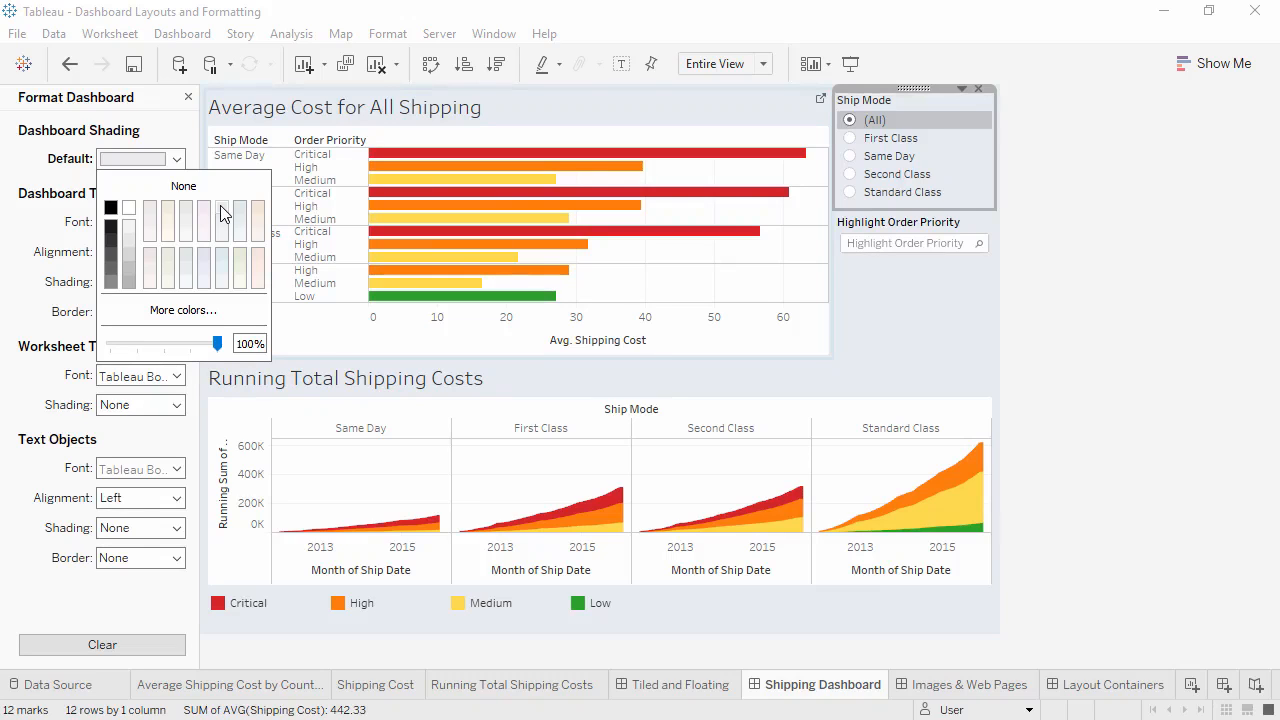
Step: Set the default worksheet shading of the average cost bar chart to the matching light blue-gray
right_click(617, 255)
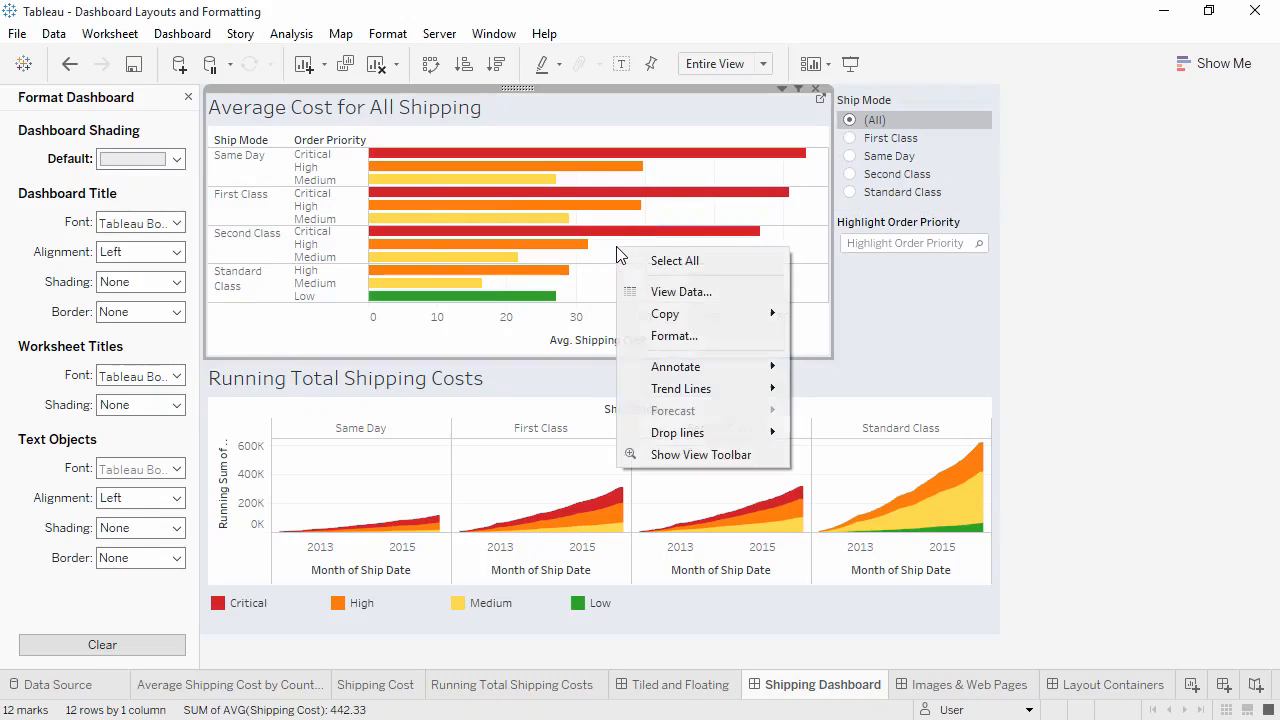
click(640, 336)
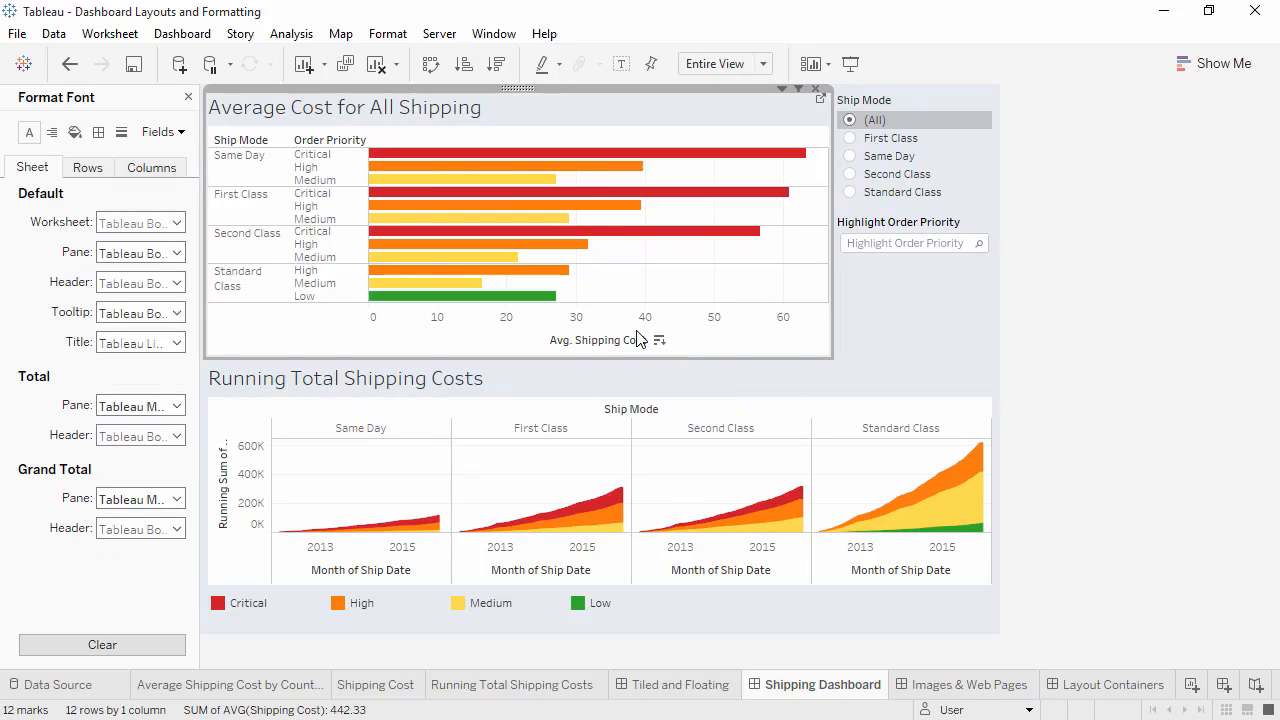
click(75, 133)
click(158, 222)
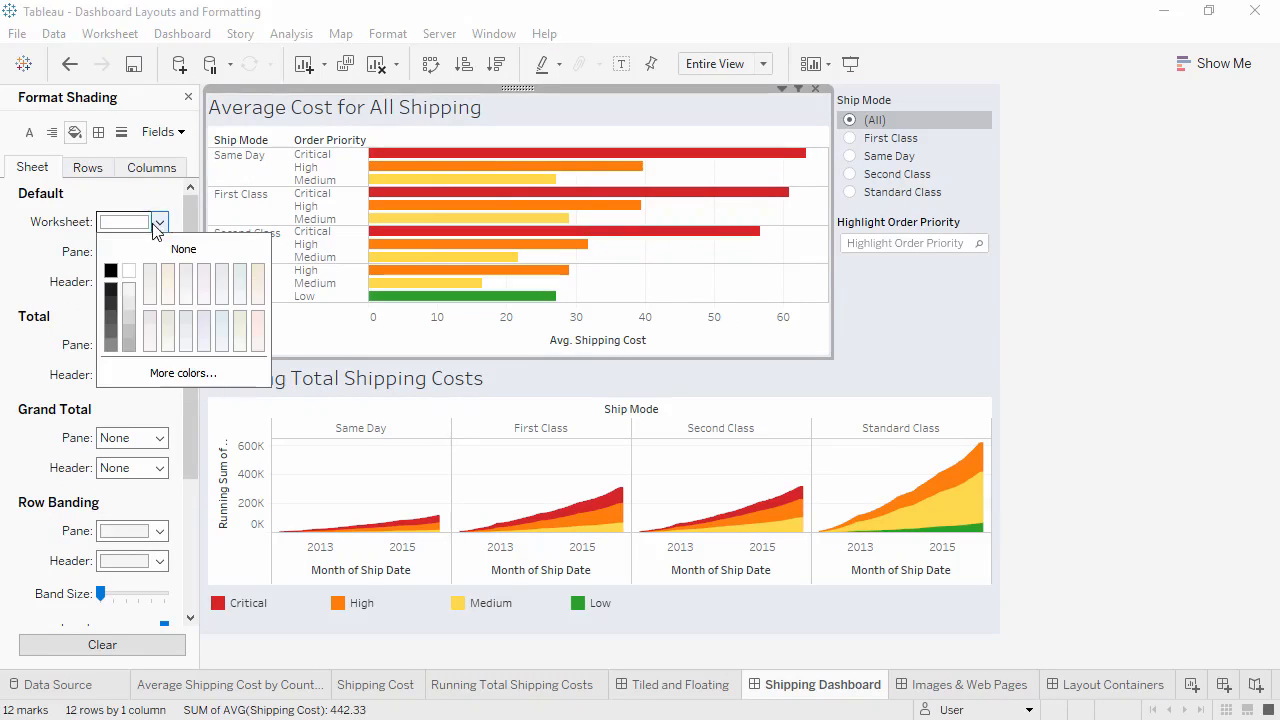
click(224, 271)
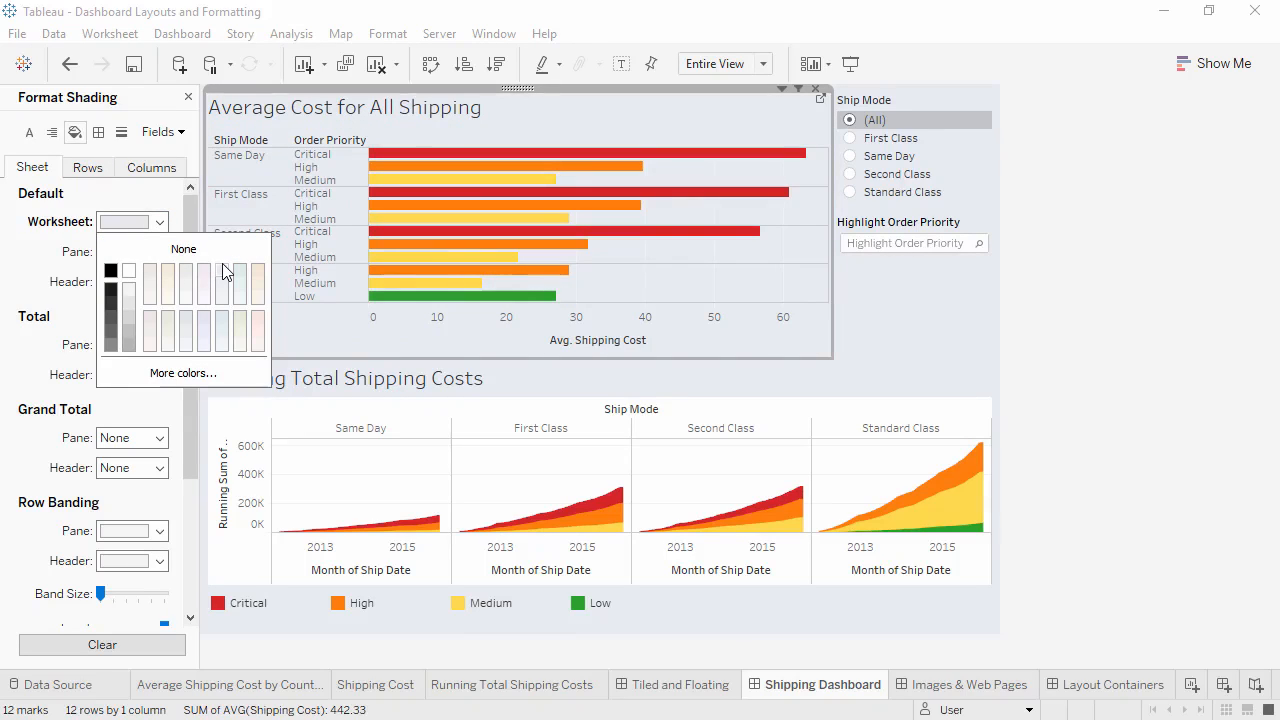
Step: Undo both the worksheet shading and the dashboard shading changes
click(70, 65)
click(70, 65)
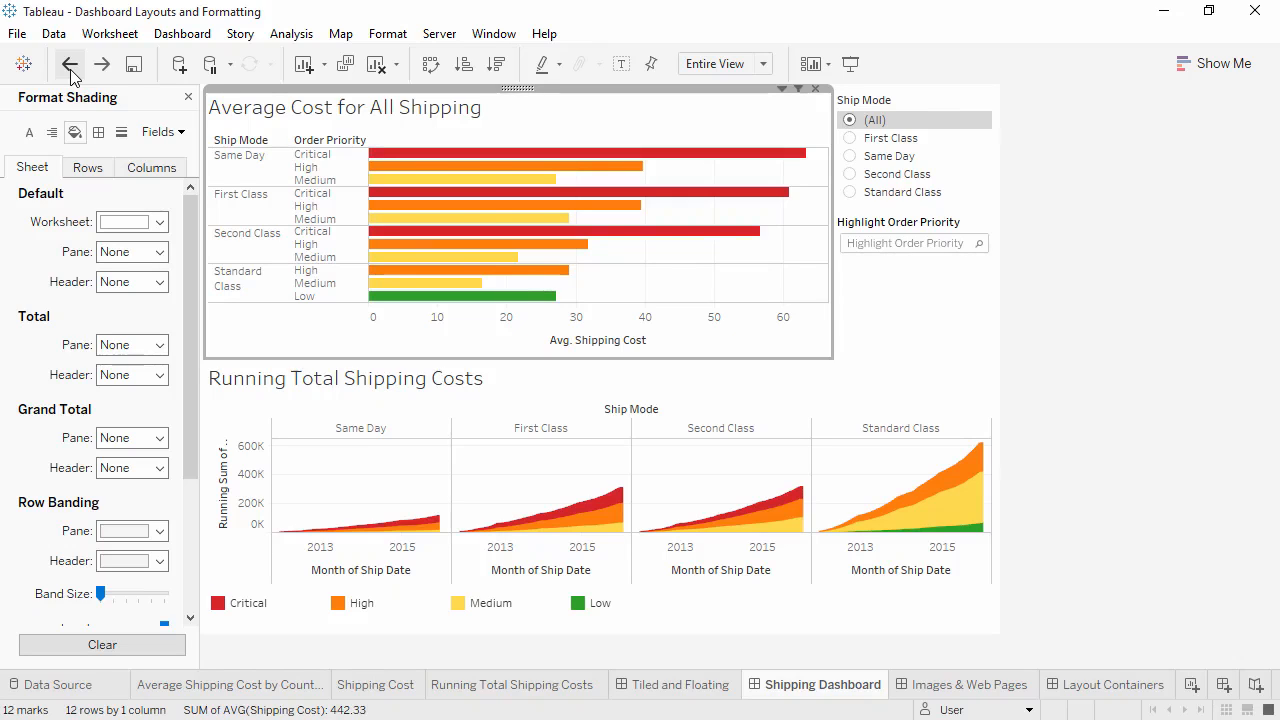
Step: Set the workbook-wide worksheet font size to 10, close the workbook formatting, and return to the dashboard's sheets and objects
click(387, 34)
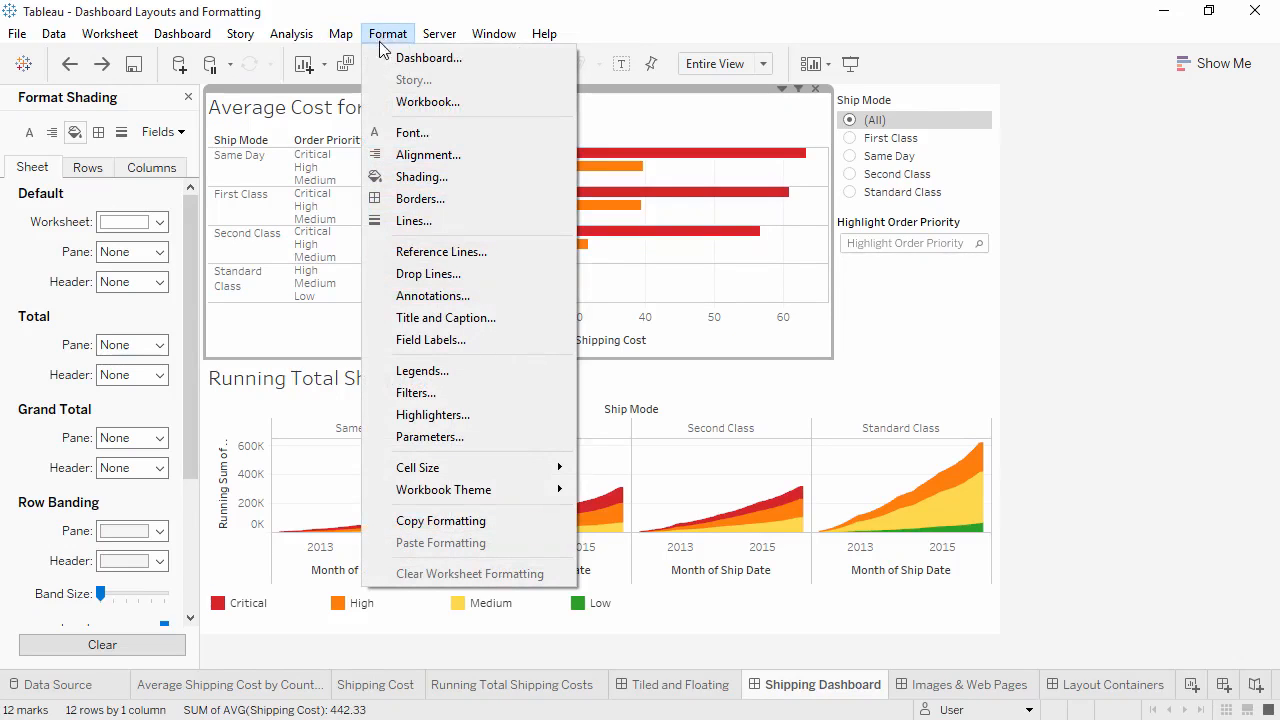
click(393, 103)
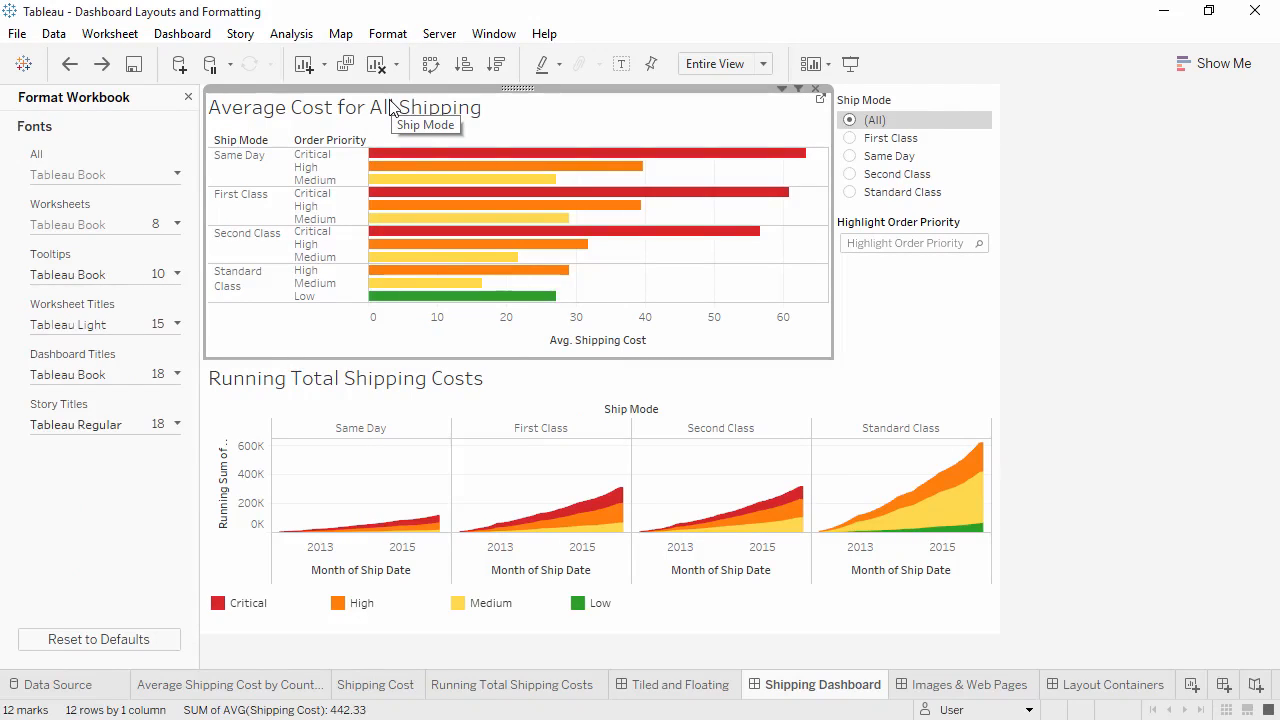
click(178, 224)
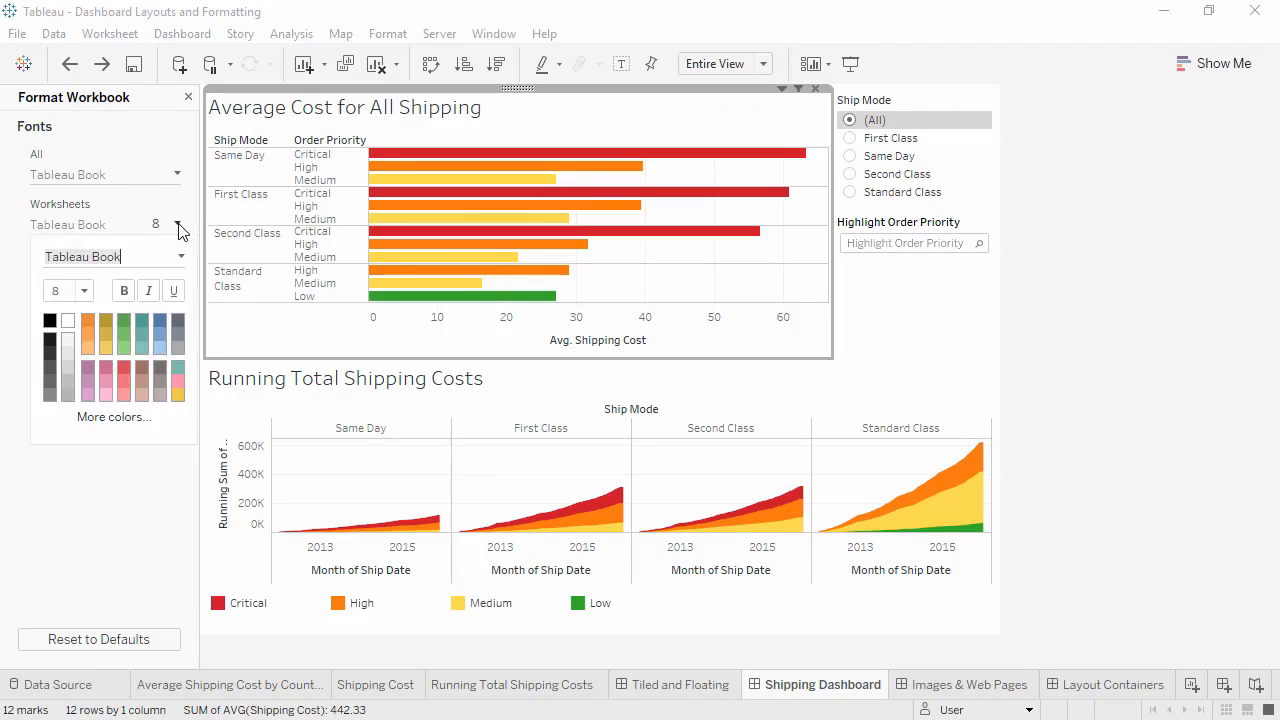
click(89, 293)
click(74, 336)
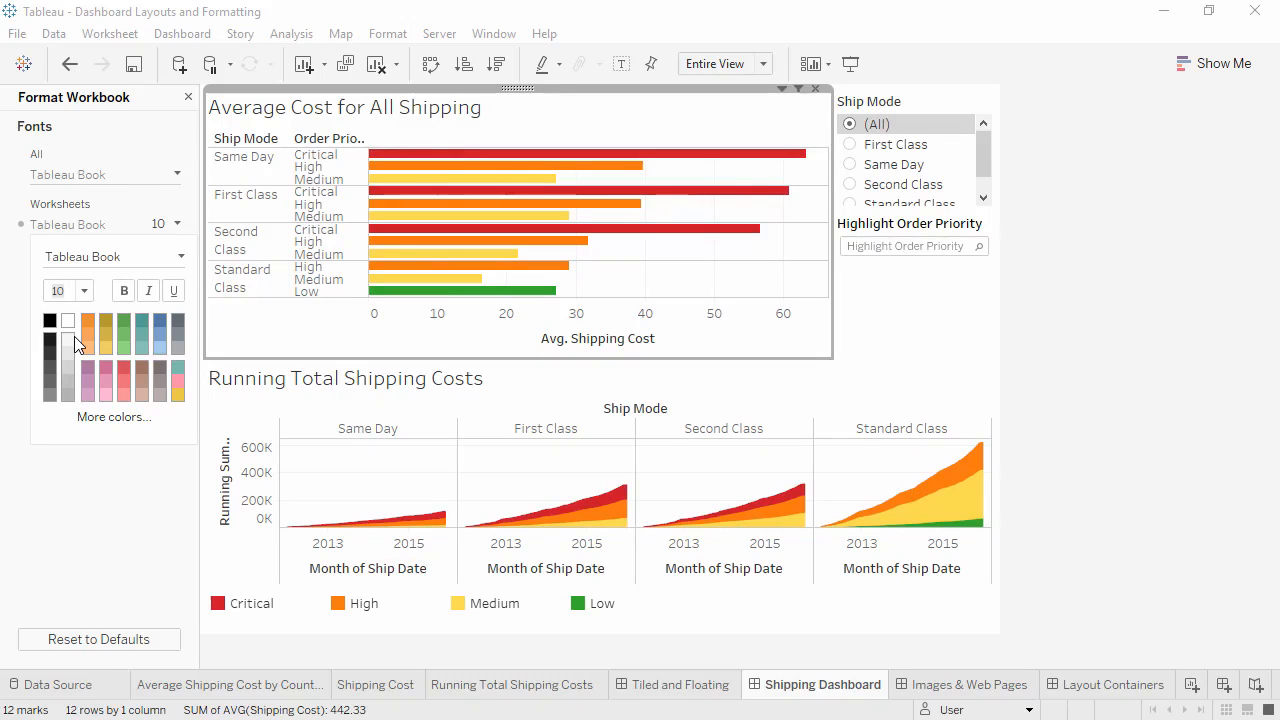
click(188, 97)
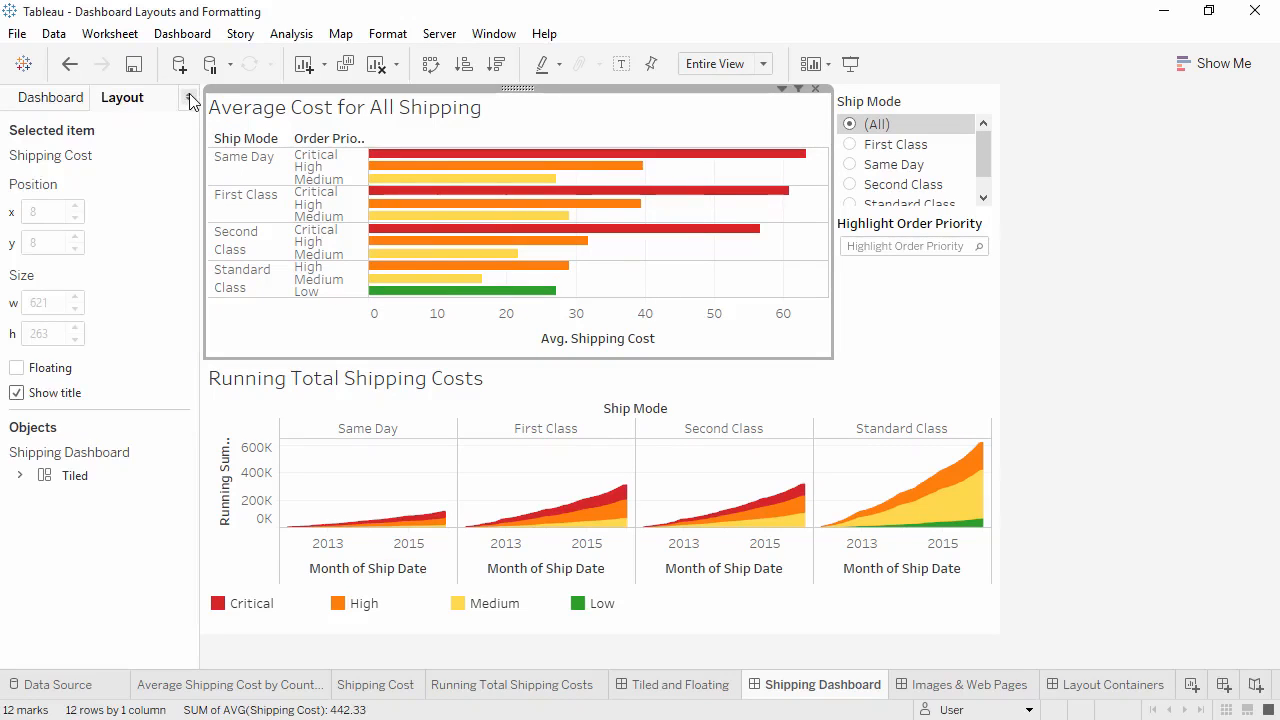
click(48, 97)
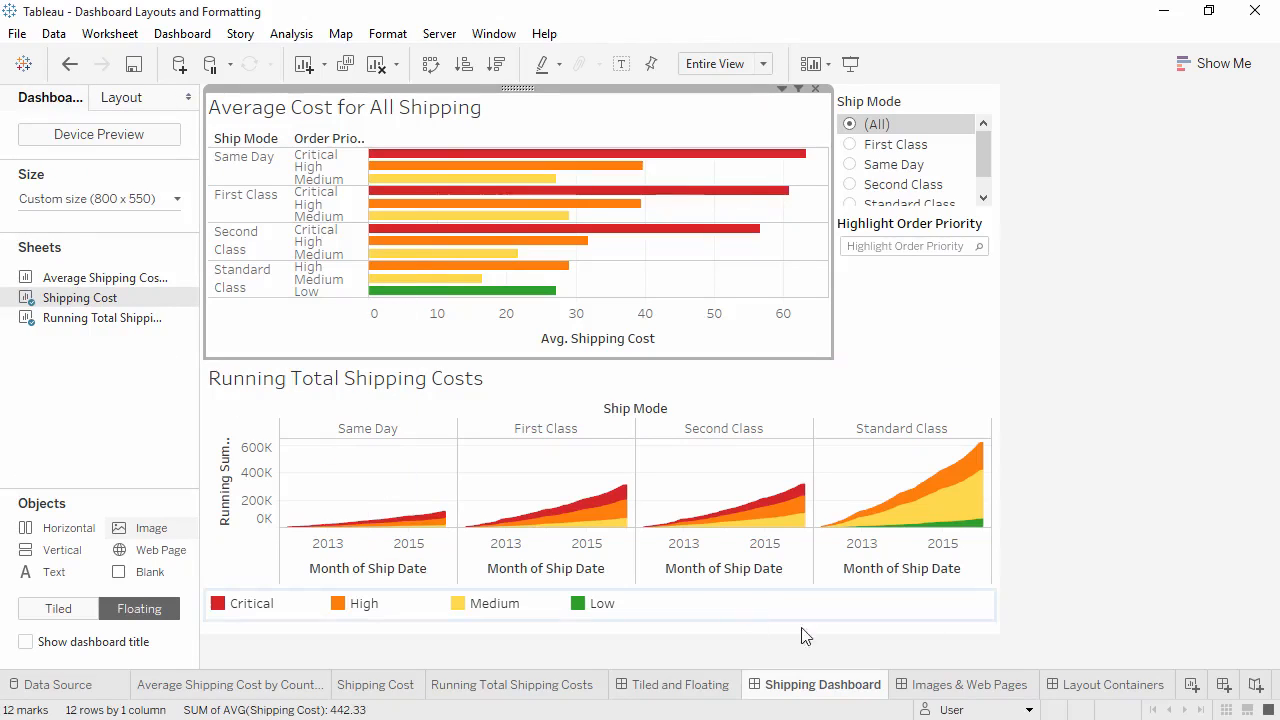
Step: Insert TableauLogo.png as a tiled image on the Images & Web Pages dashboard
click(930, 685)
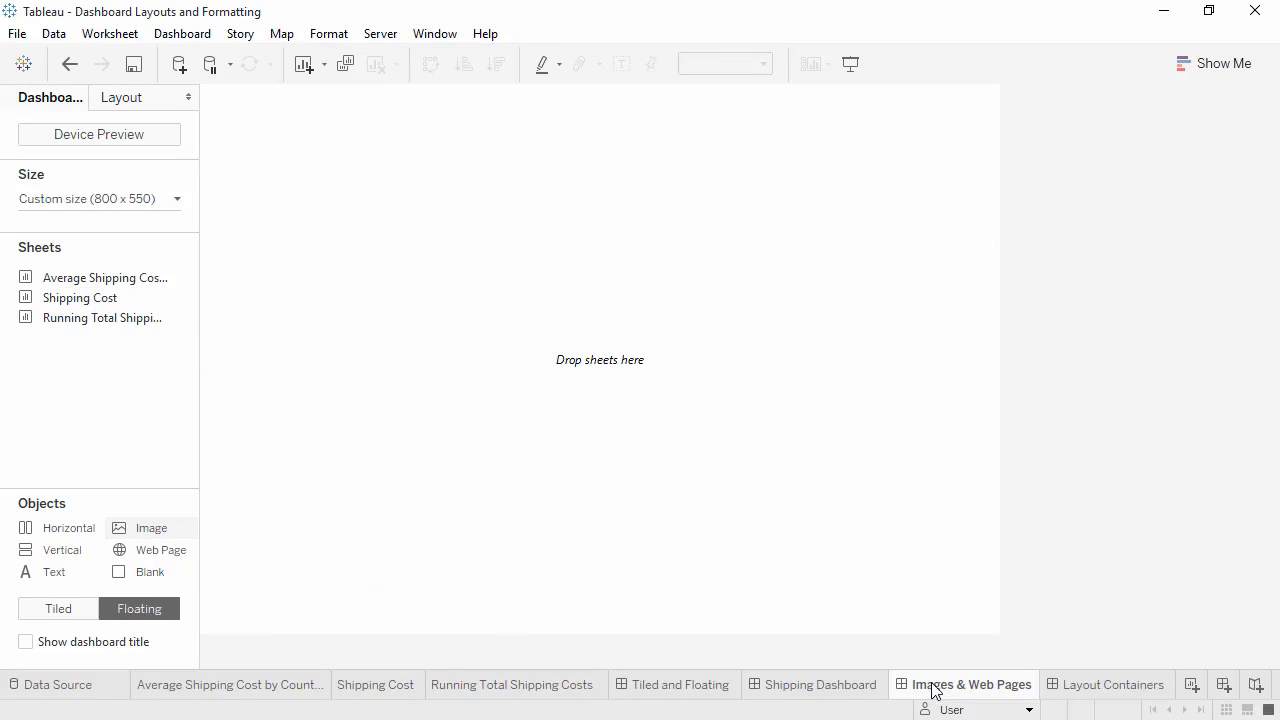
click(52, 614)
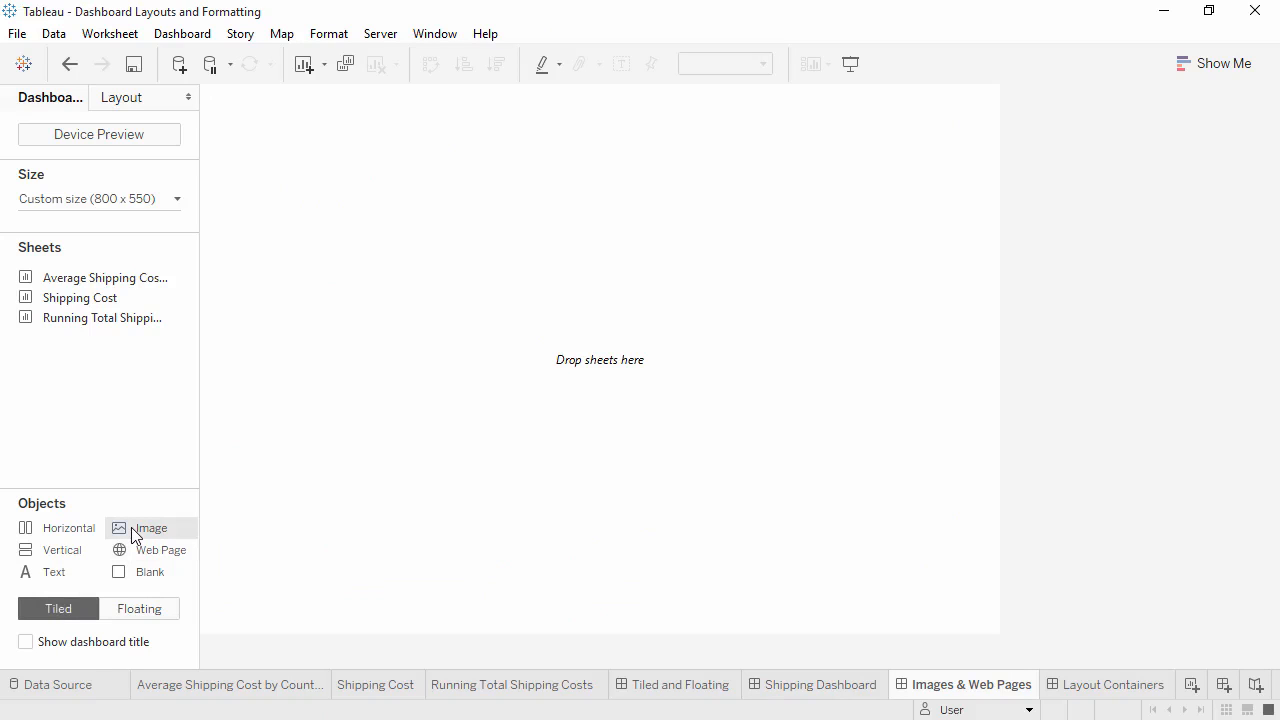
drag(131, 527, 294, 355)
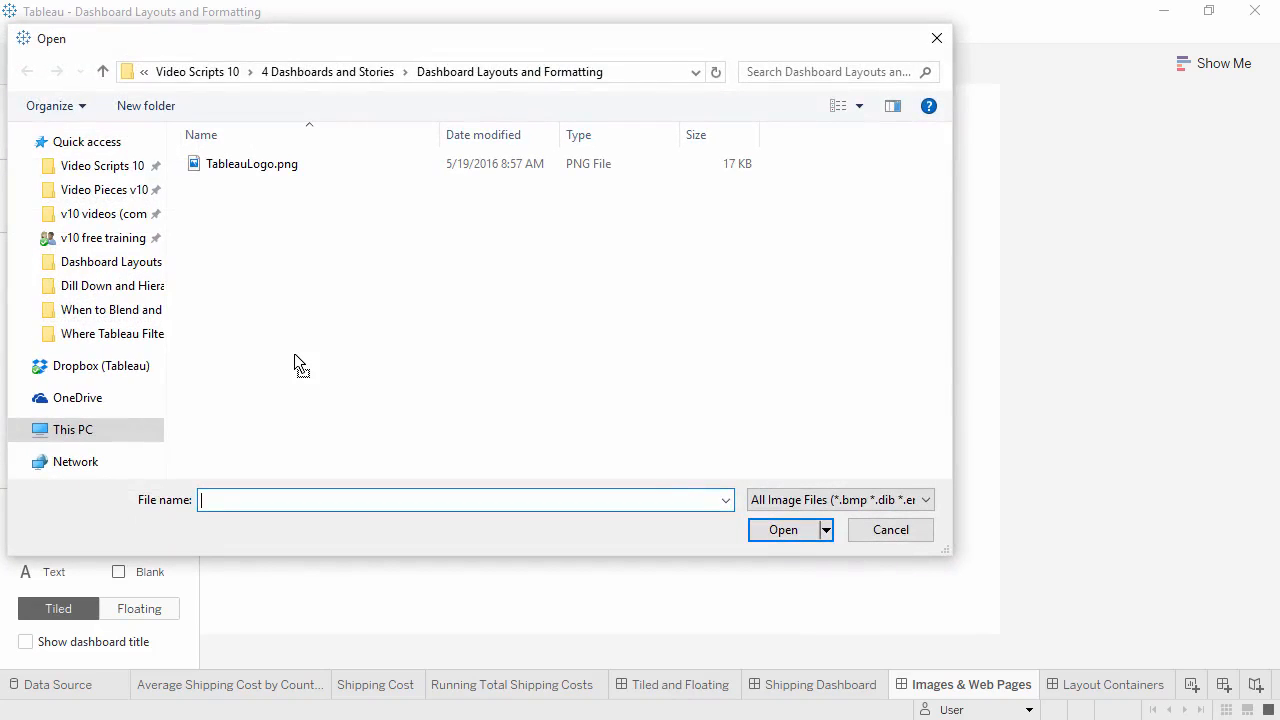
double_click(247, 170)
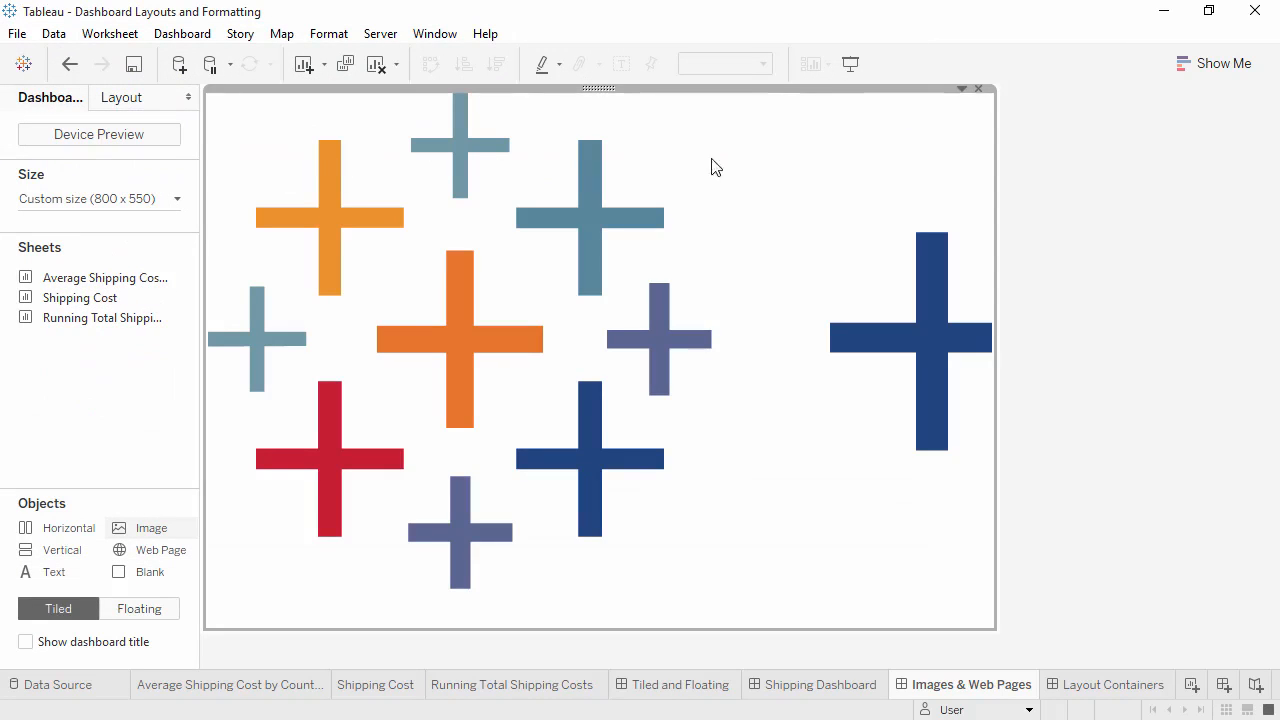
Step: Fit and center the logo image within its area, and look over its remaining image options
click(961, 89)
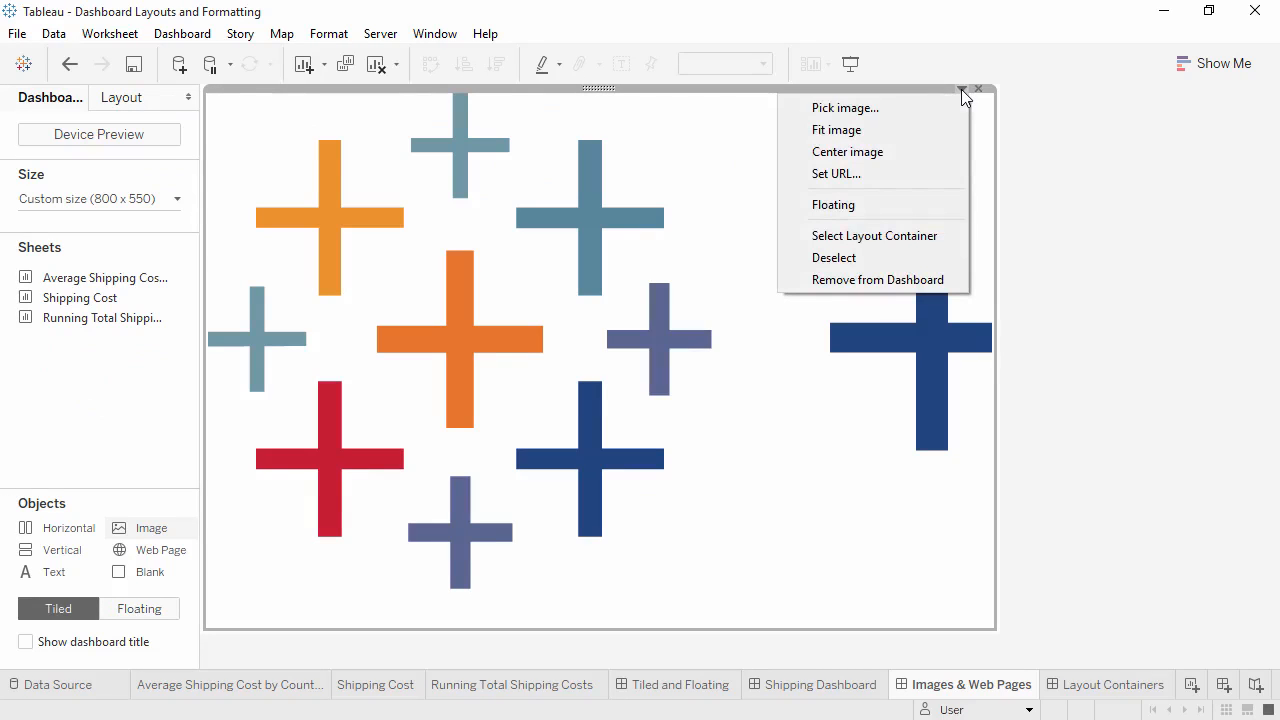
click(943, 130)
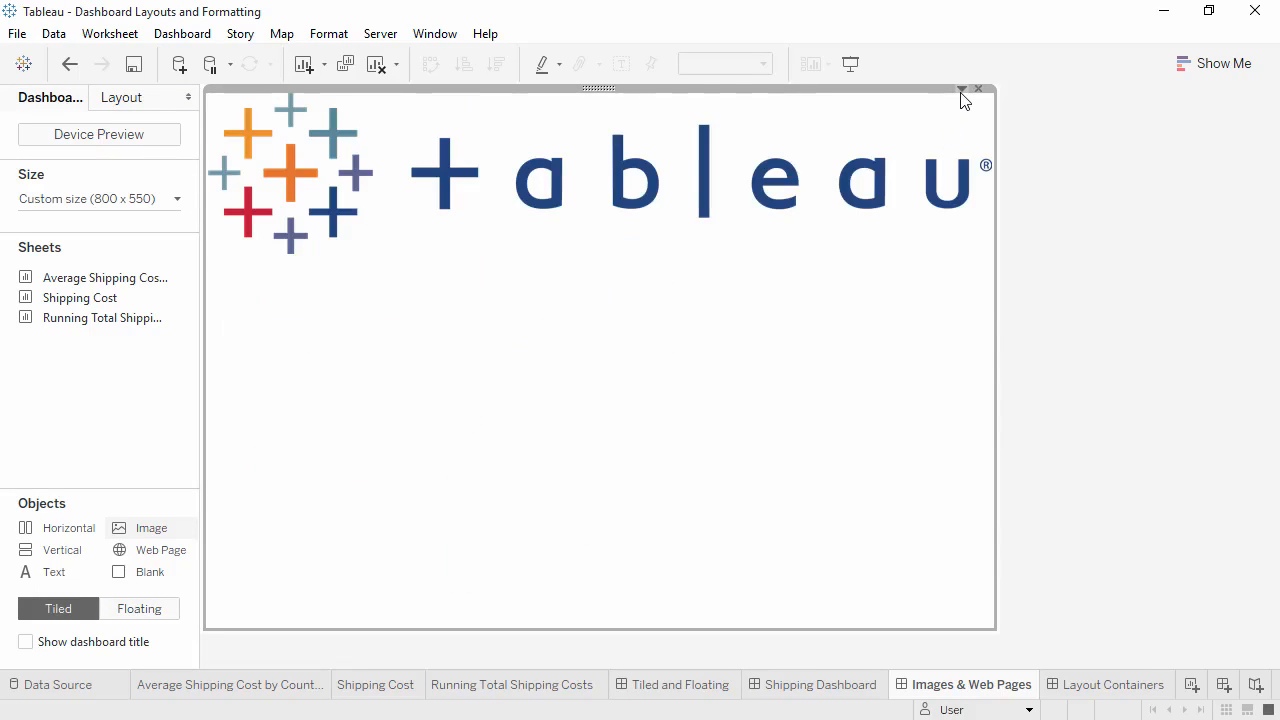
click(961, 89)
click(945, 151)
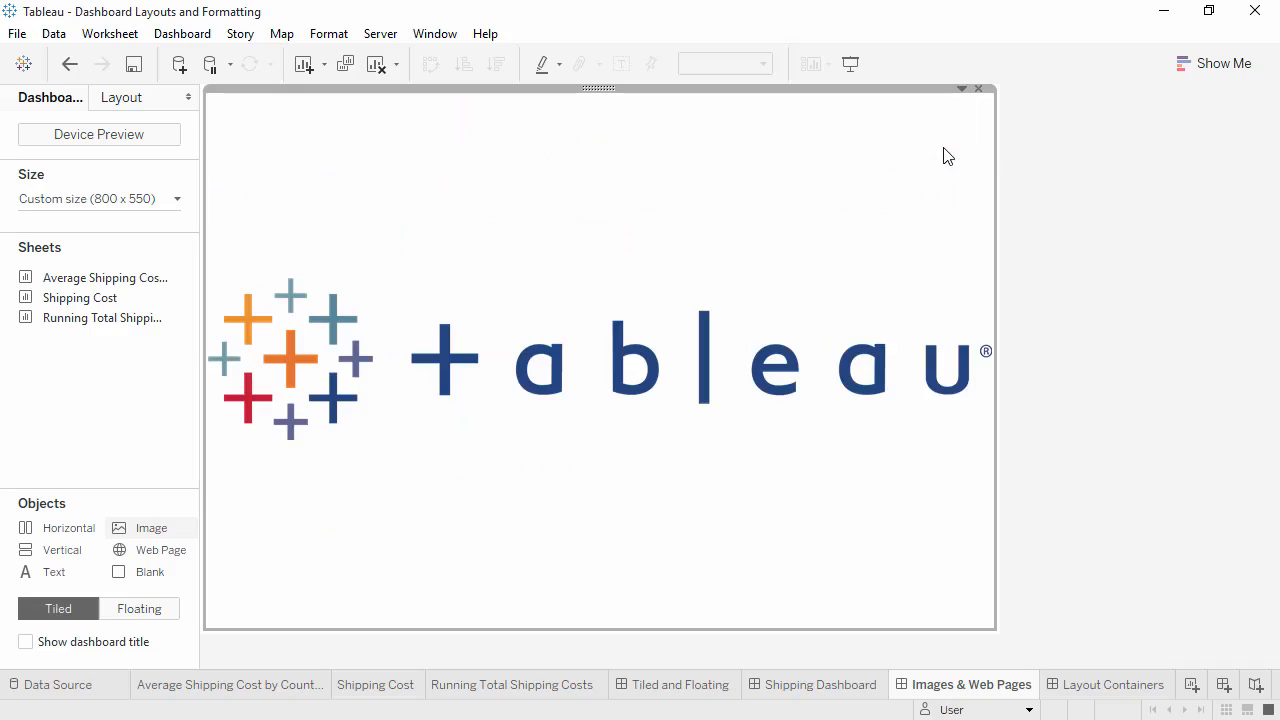
click(961, 89)
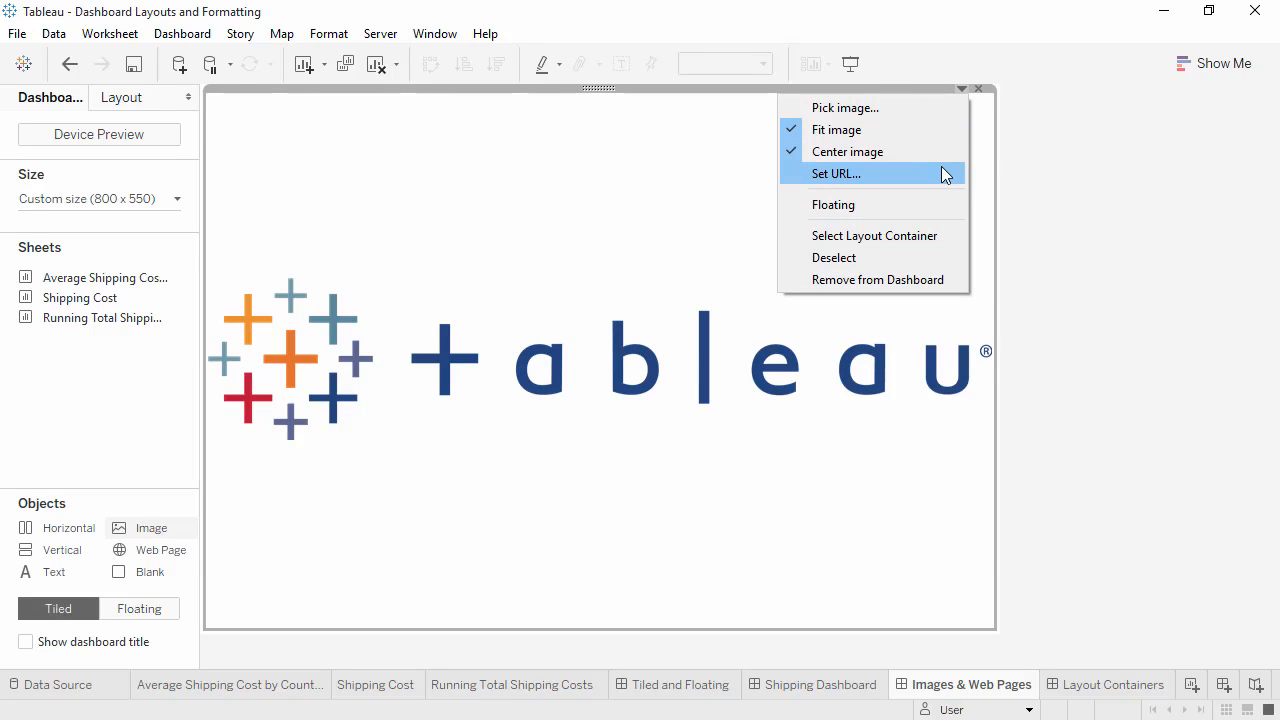
click(722, 189)
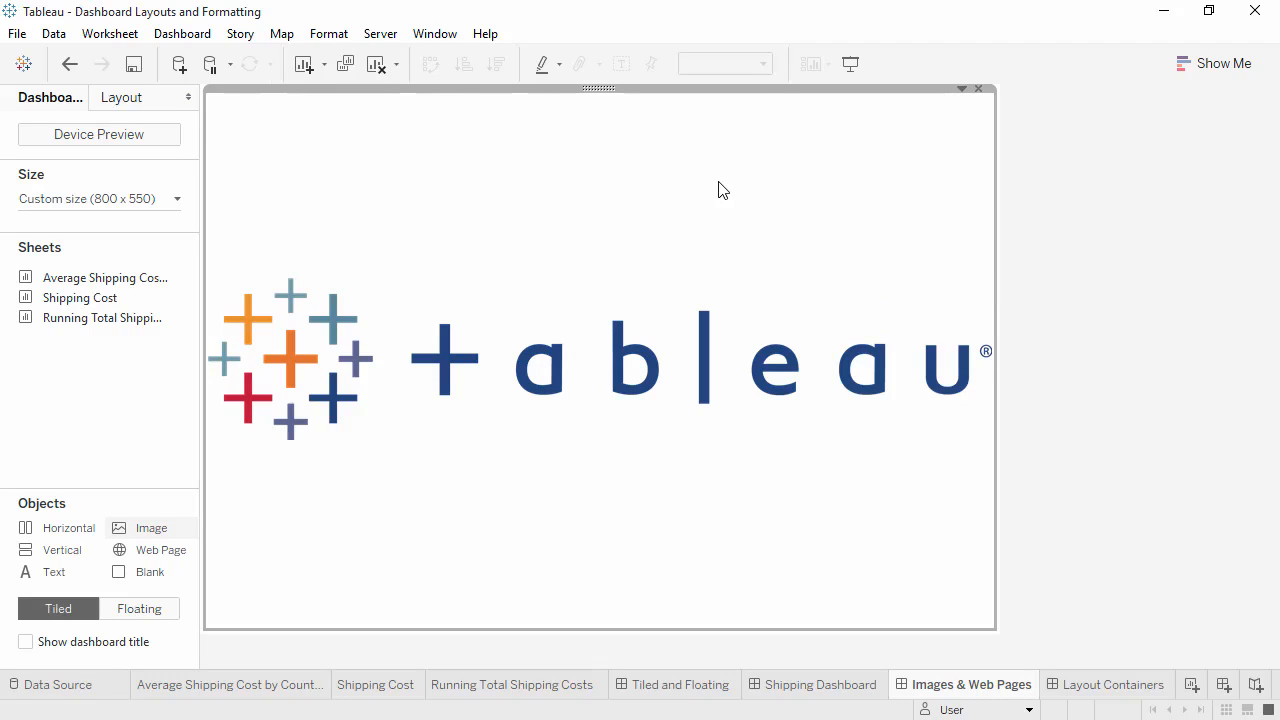
Step: Embed the tableau.com web page below the logo, enlarge it to fill most of the dashboard, and test the site's menu
drag(152, 558, 450, 545)
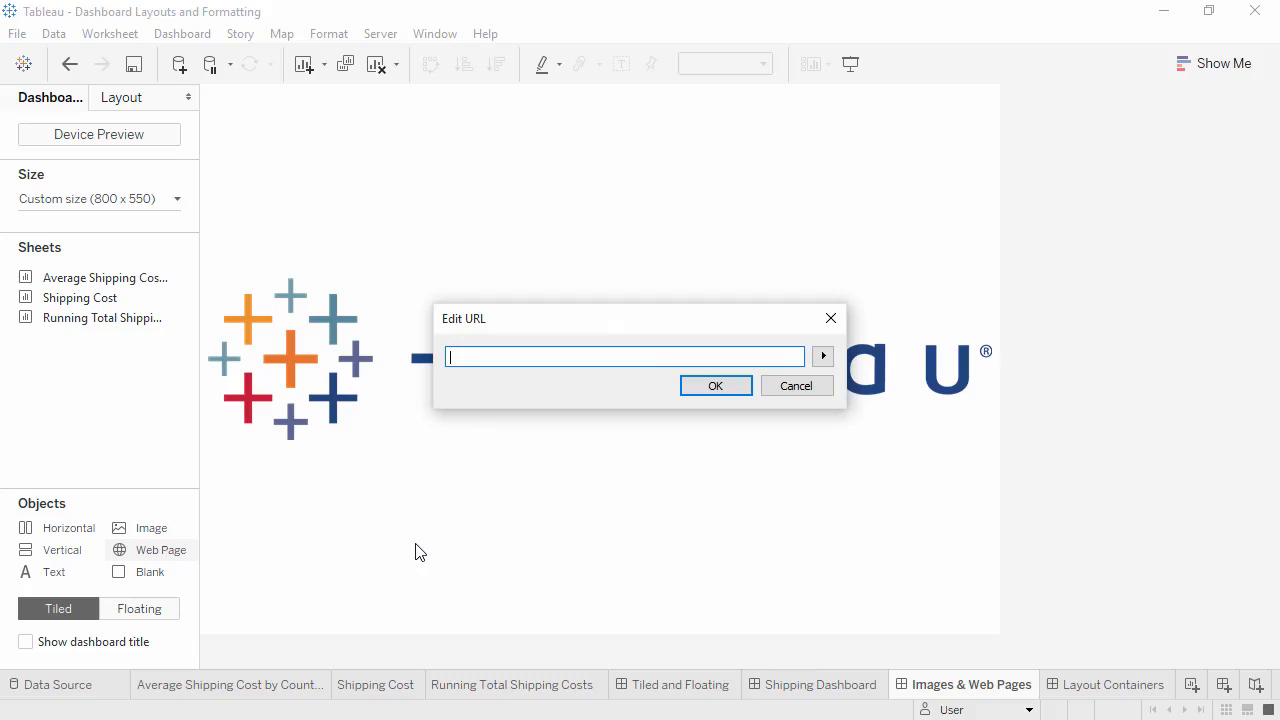
text(tableau.com)
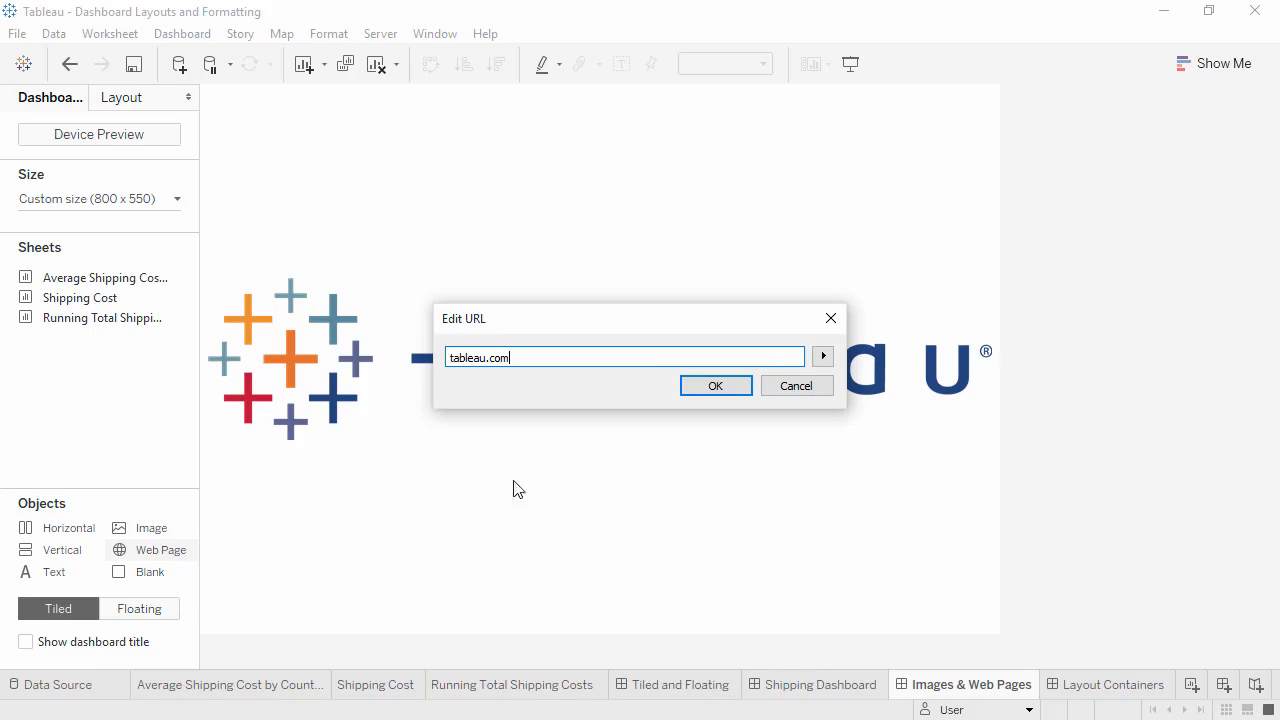
click(716, 386)
drag(720, 358, 714, 223)
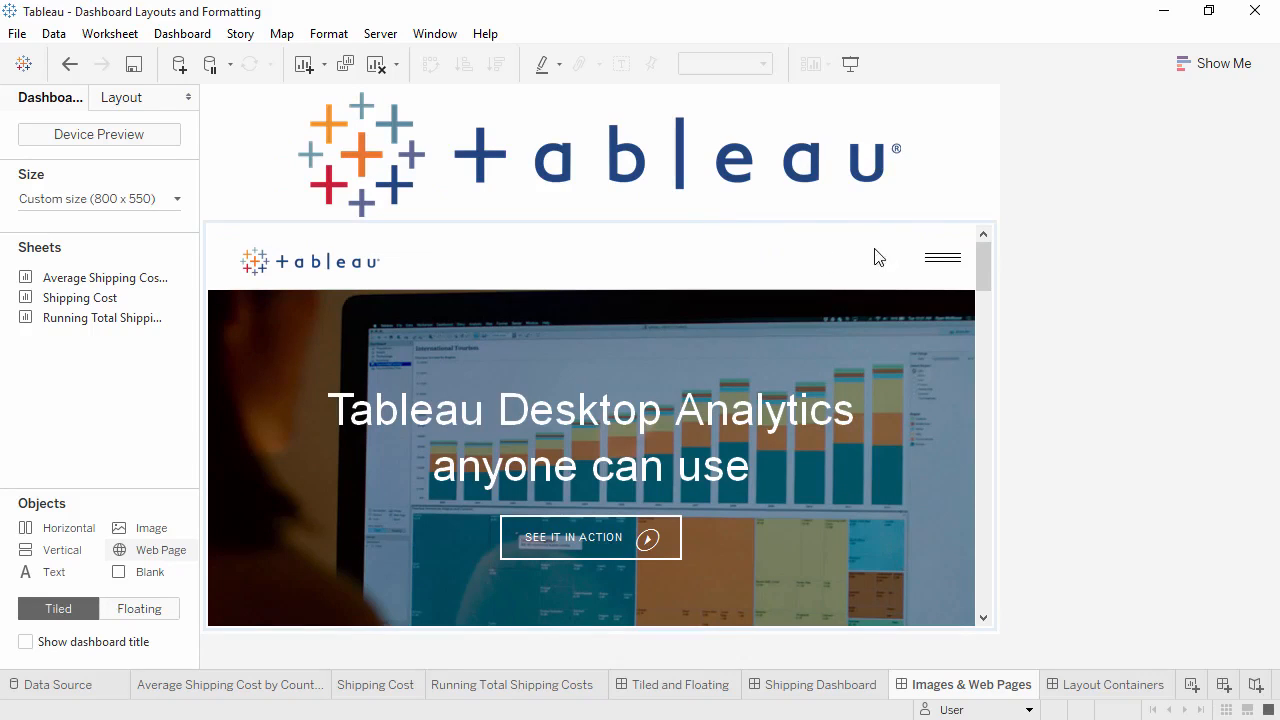
click(941, 264)
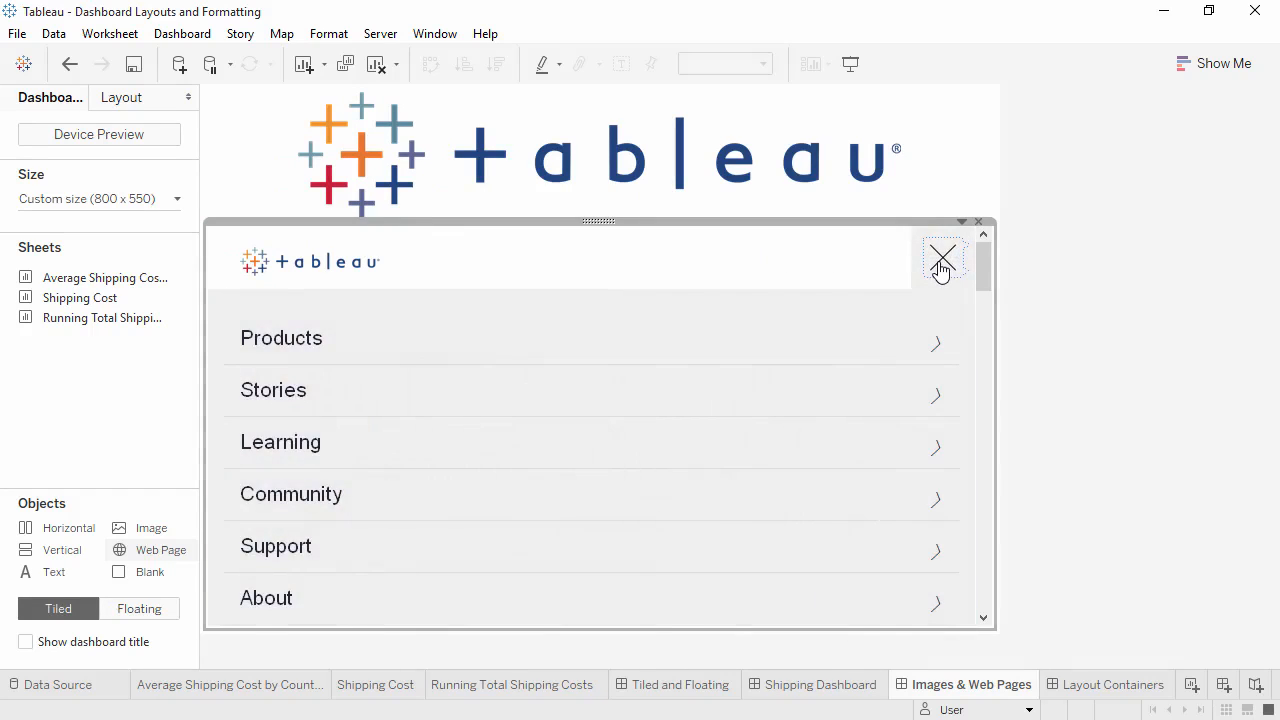
click(940, 262)
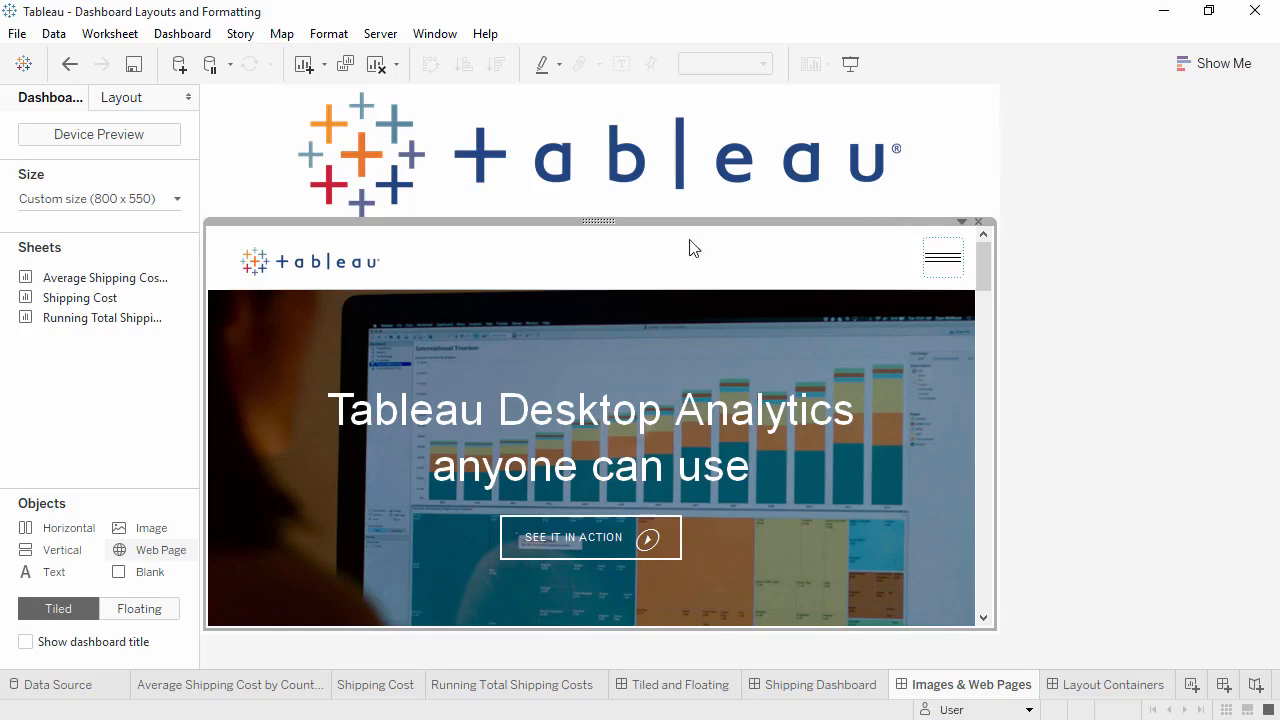
Step: Add a tiled blank object beside the logo as empty space on its right
drag(146, 574, 437, 153)
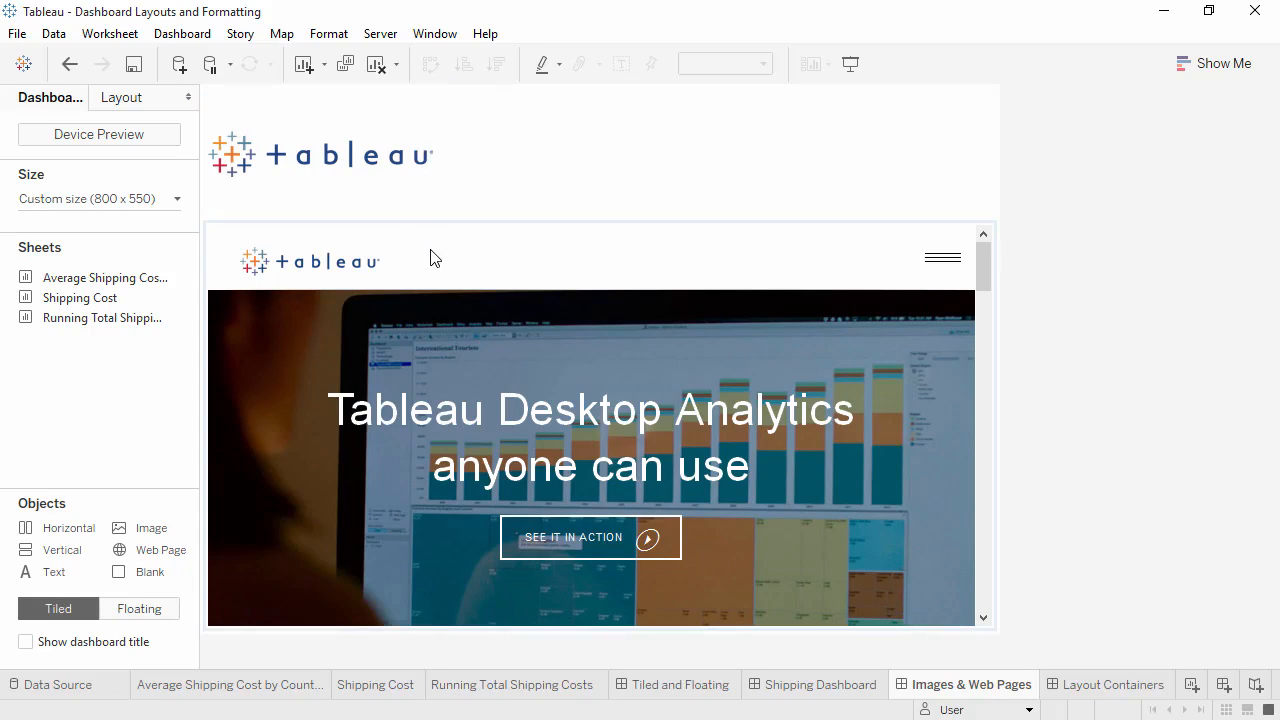
Step: Check how the Shipping Dashboard layout reacts to Ship Mode filtered to Second Class and Standard Class, and return the filter to All
click(780, 684)
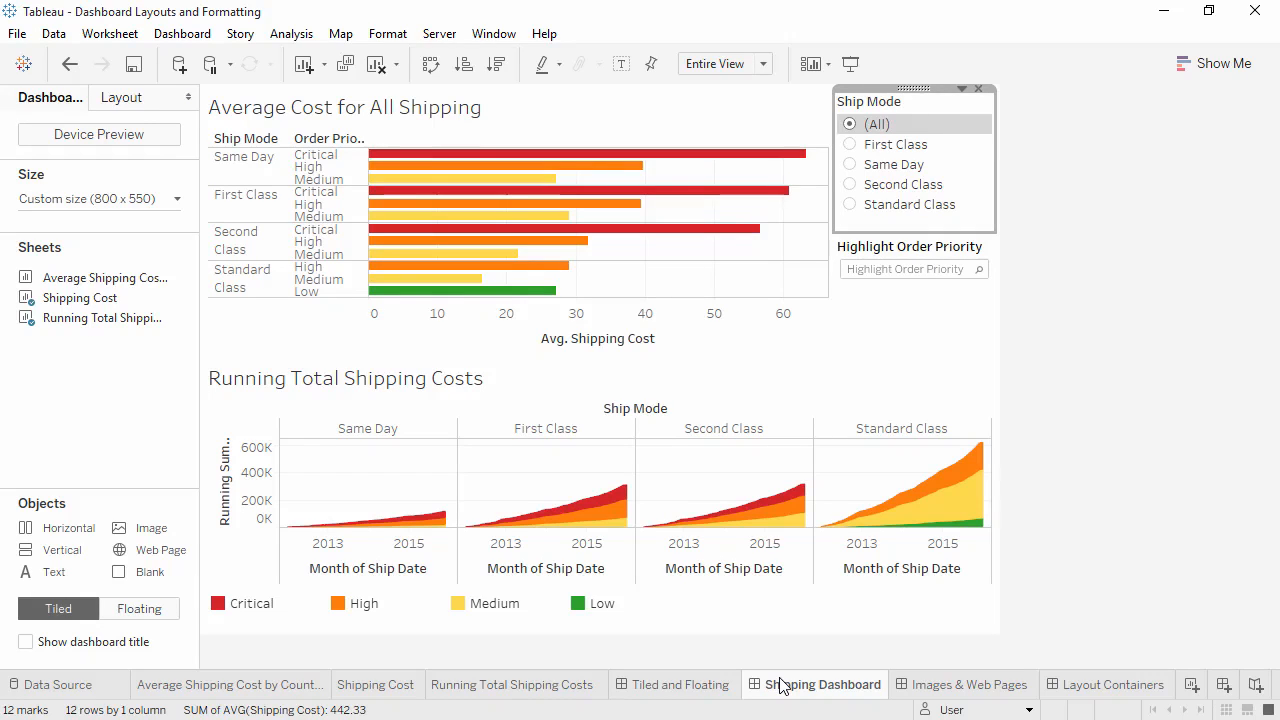
click(851, 187)
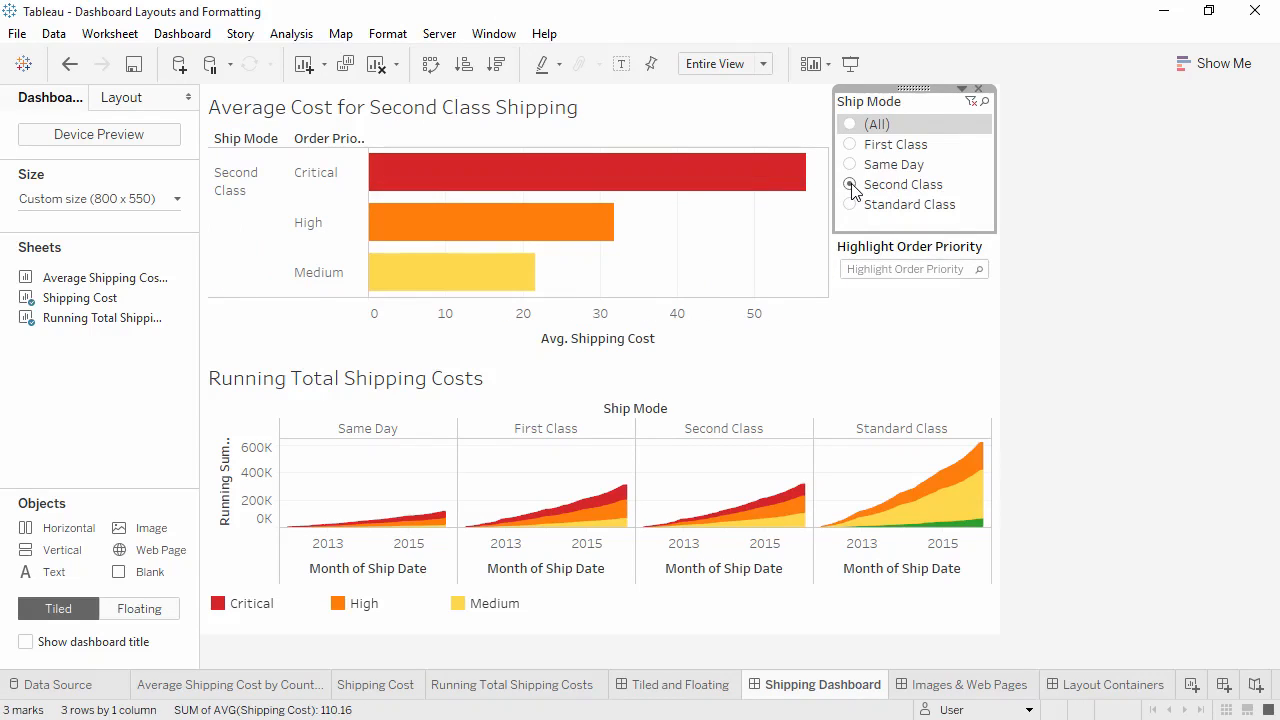
click(851, 204)
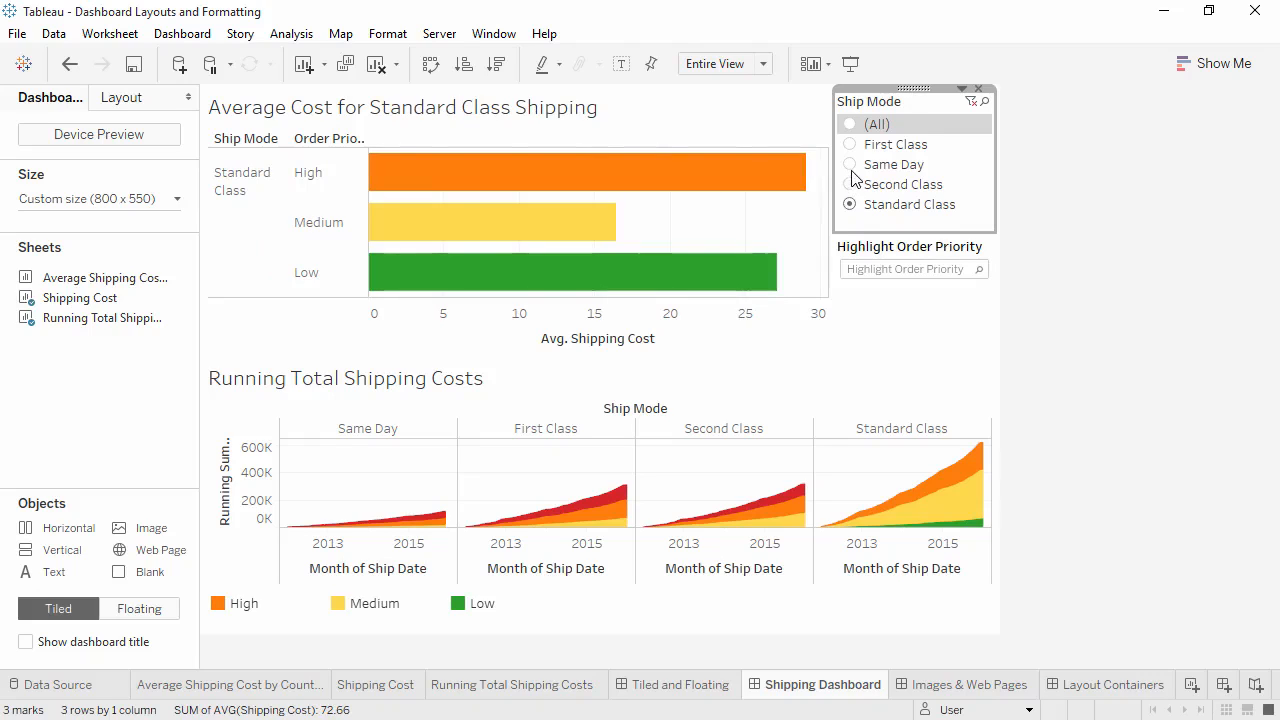
click(851, 129)
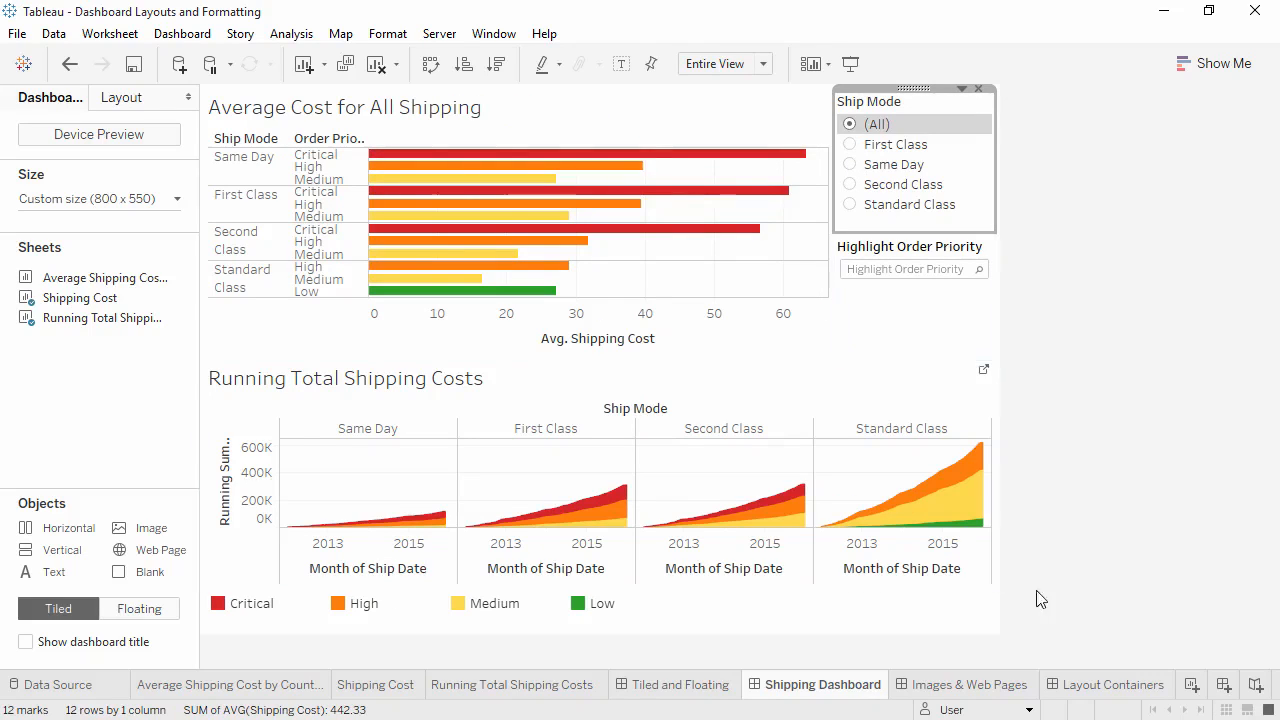
Step: On the Layout Containers dashboard, add a vertical container holding the running total shipping costs sheet above the Shipping Cost sheet
click(1080, 685)
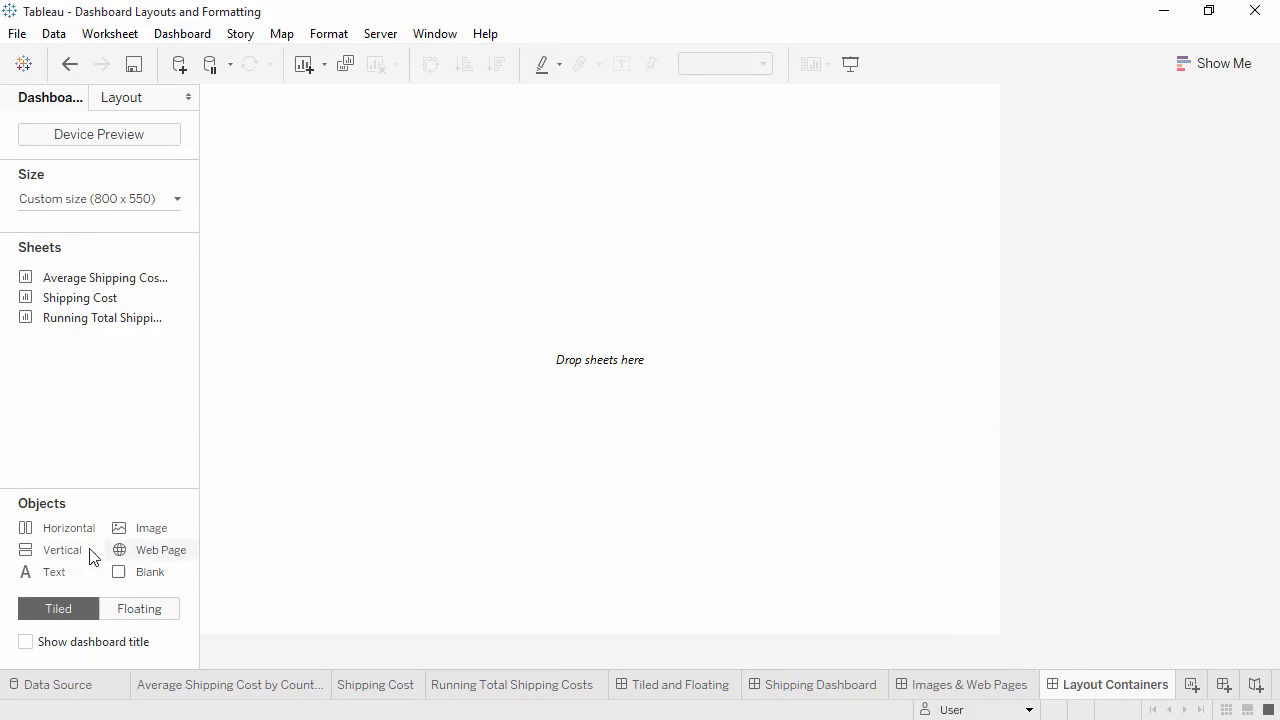
drag(80, 553, 340, 467)
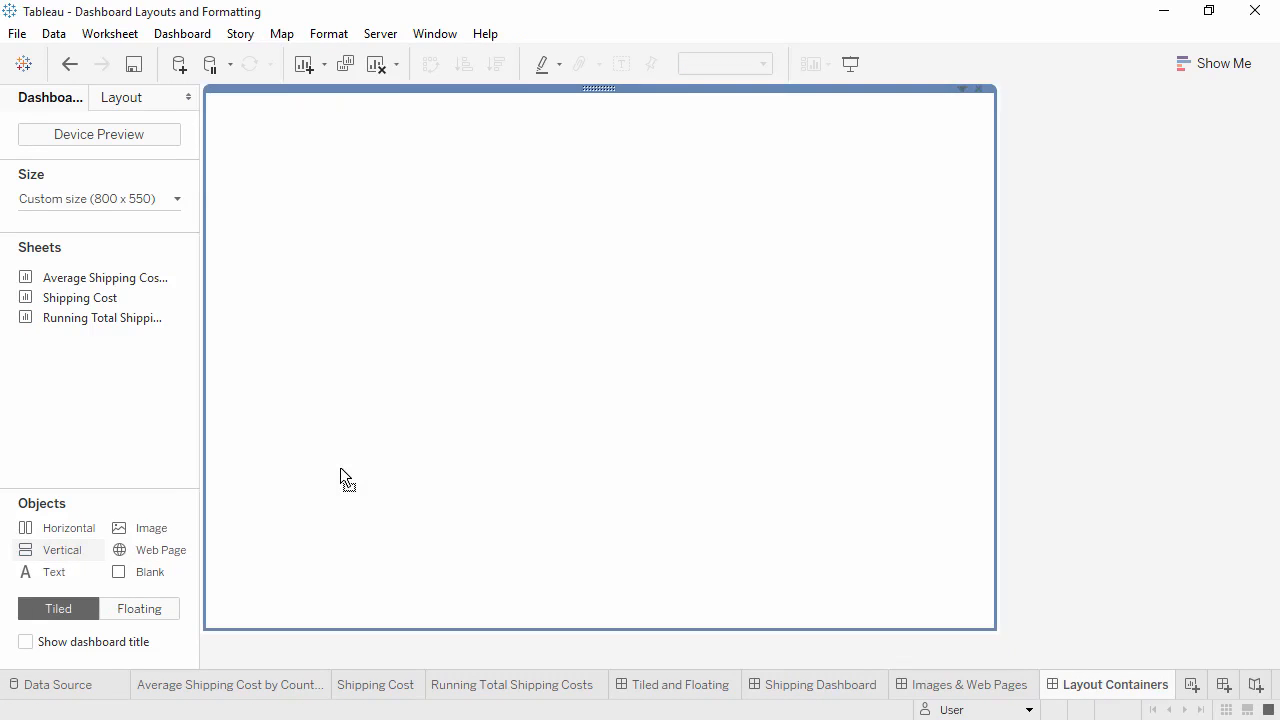
drag(125, 318, 331, 306)
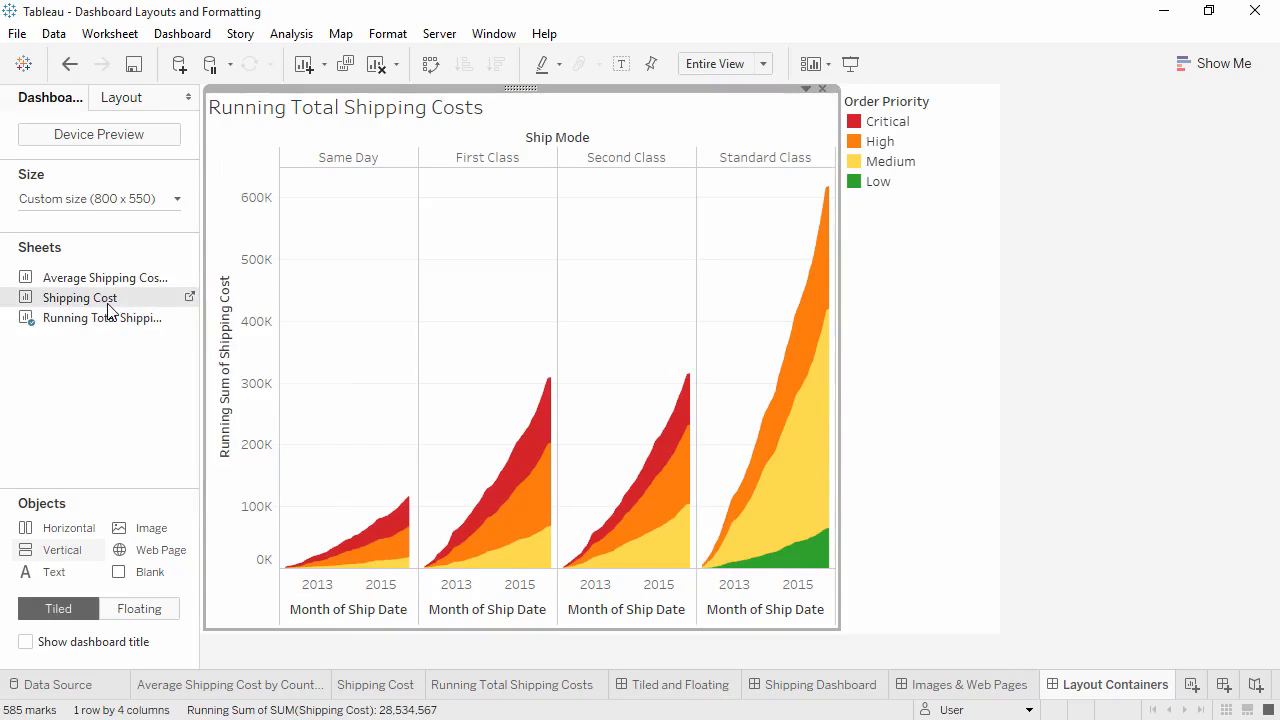
drag(108, 306, 408, 574)
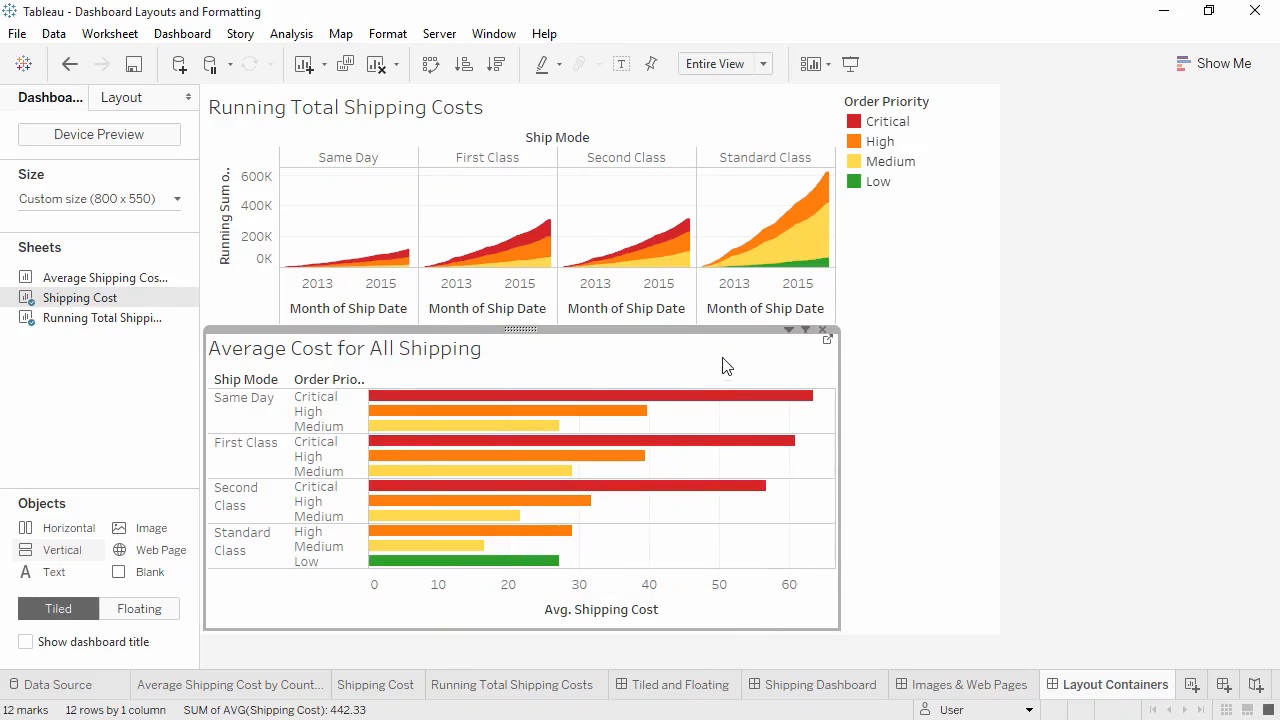
Step: Show the Ship Mode filter for the average cost bar chart
click(789, 329)
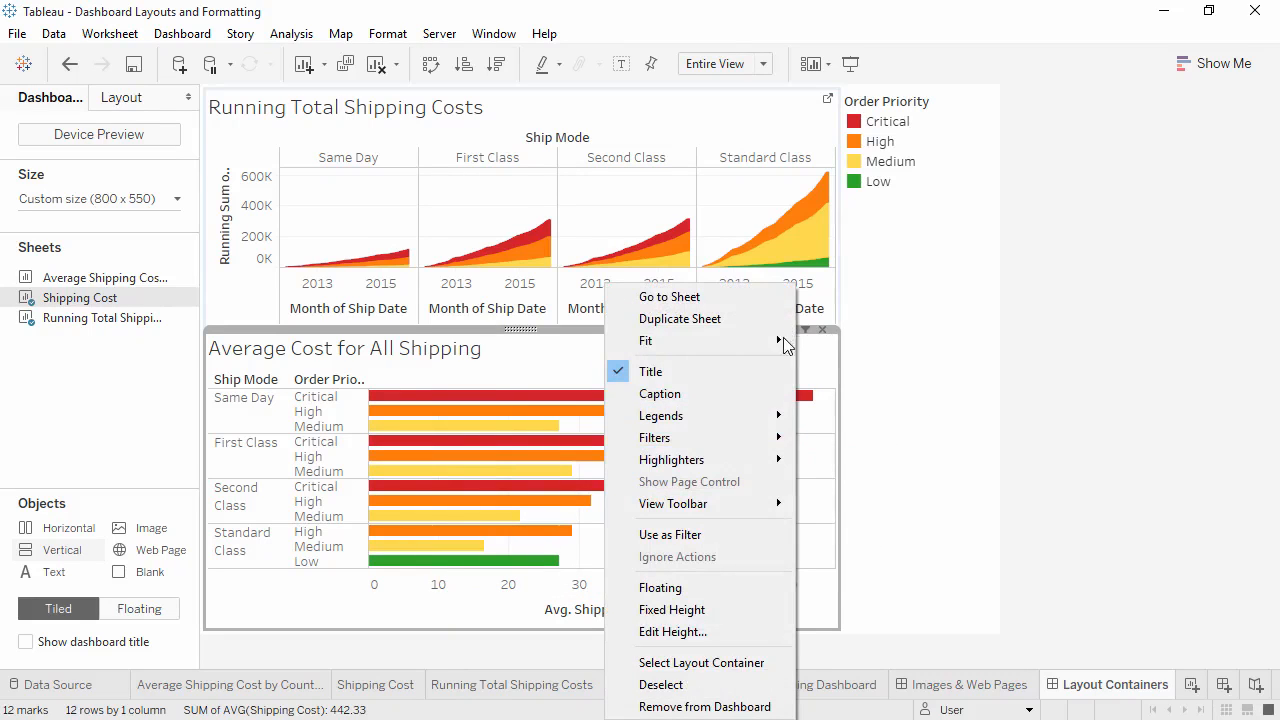
mouse_move(750, 440)
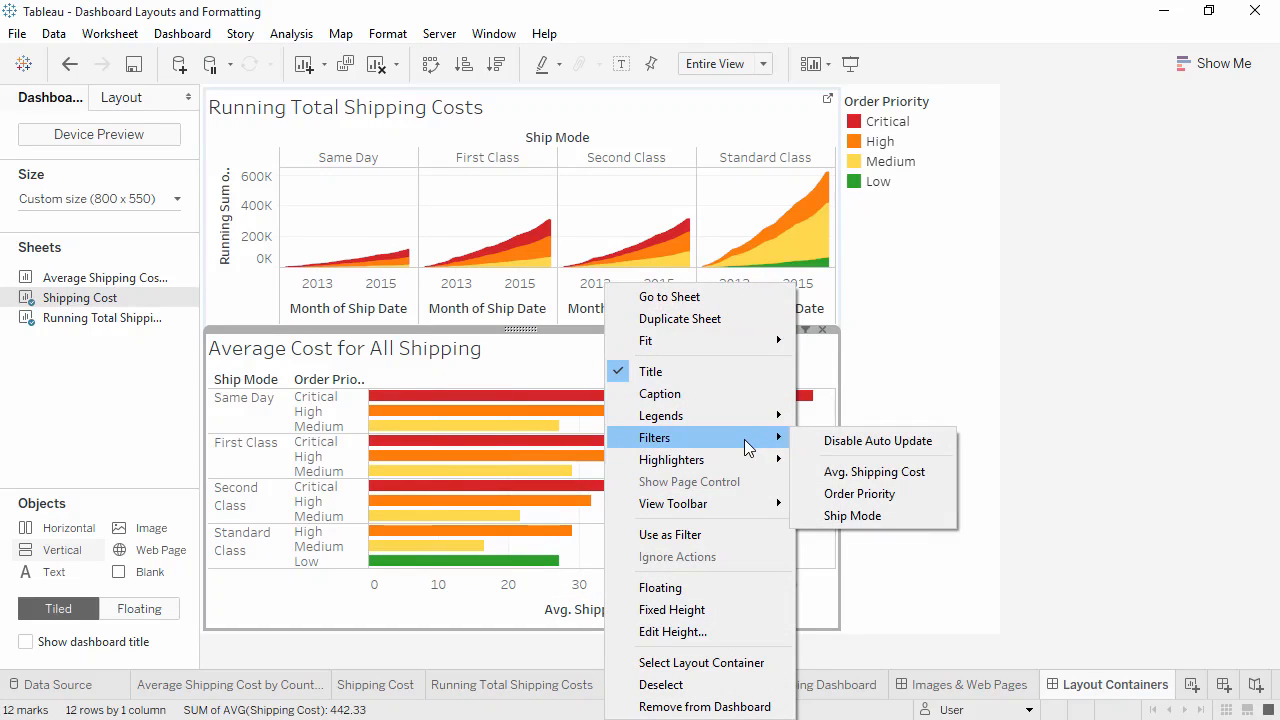
click(832, 519)
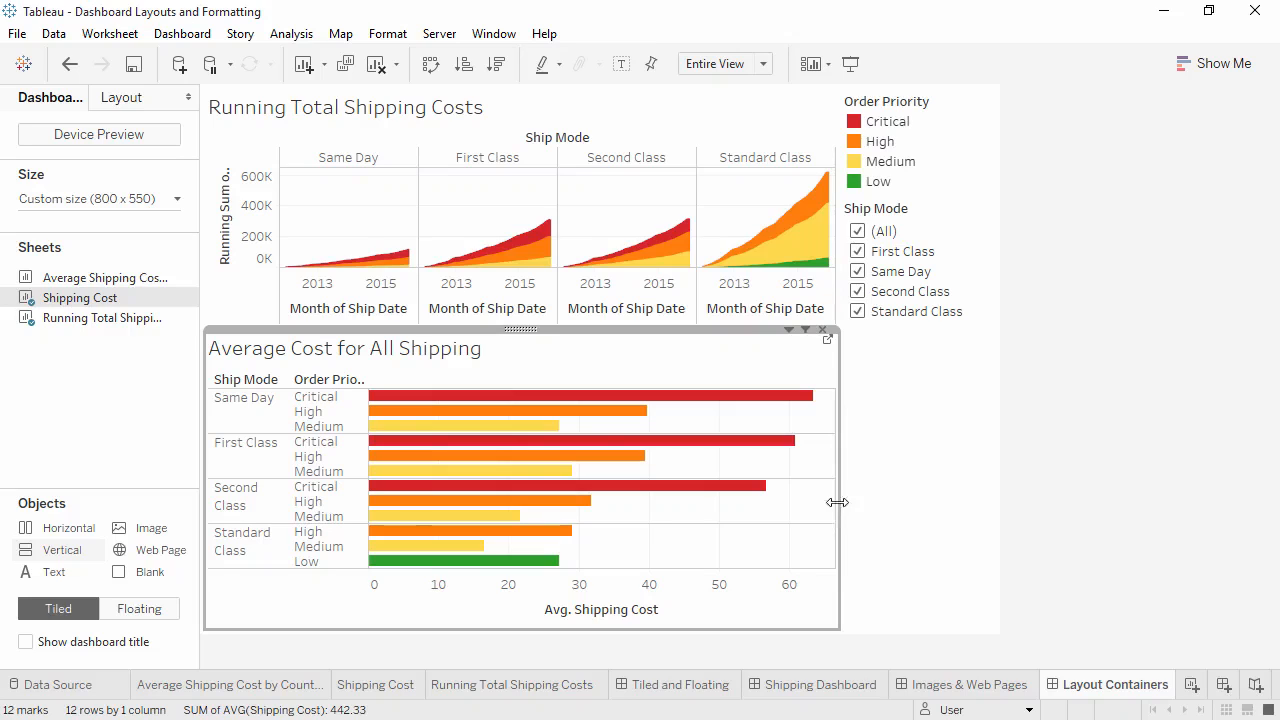
Step: Check the container's resizing by excluding Standard Class, Second Class and Same Day from the Ship Mode filter, and return it to All
click(857, 311)
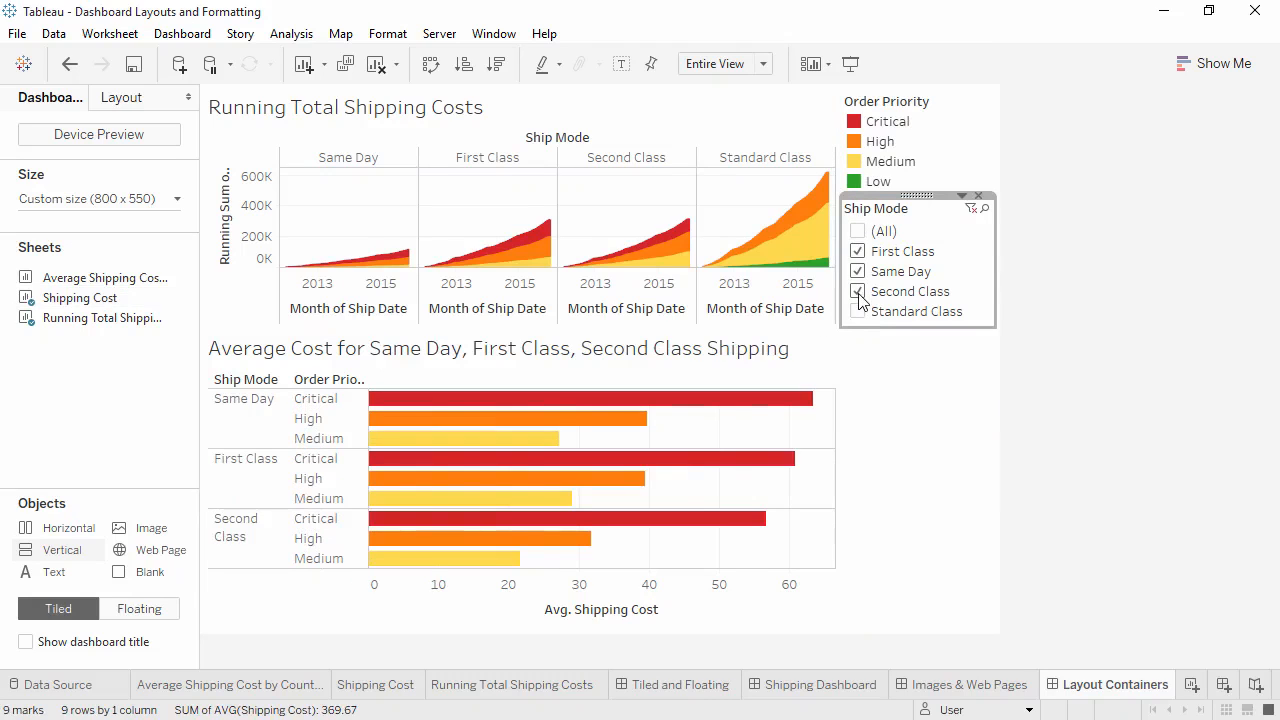
click(857, 291)
click(858, 273)
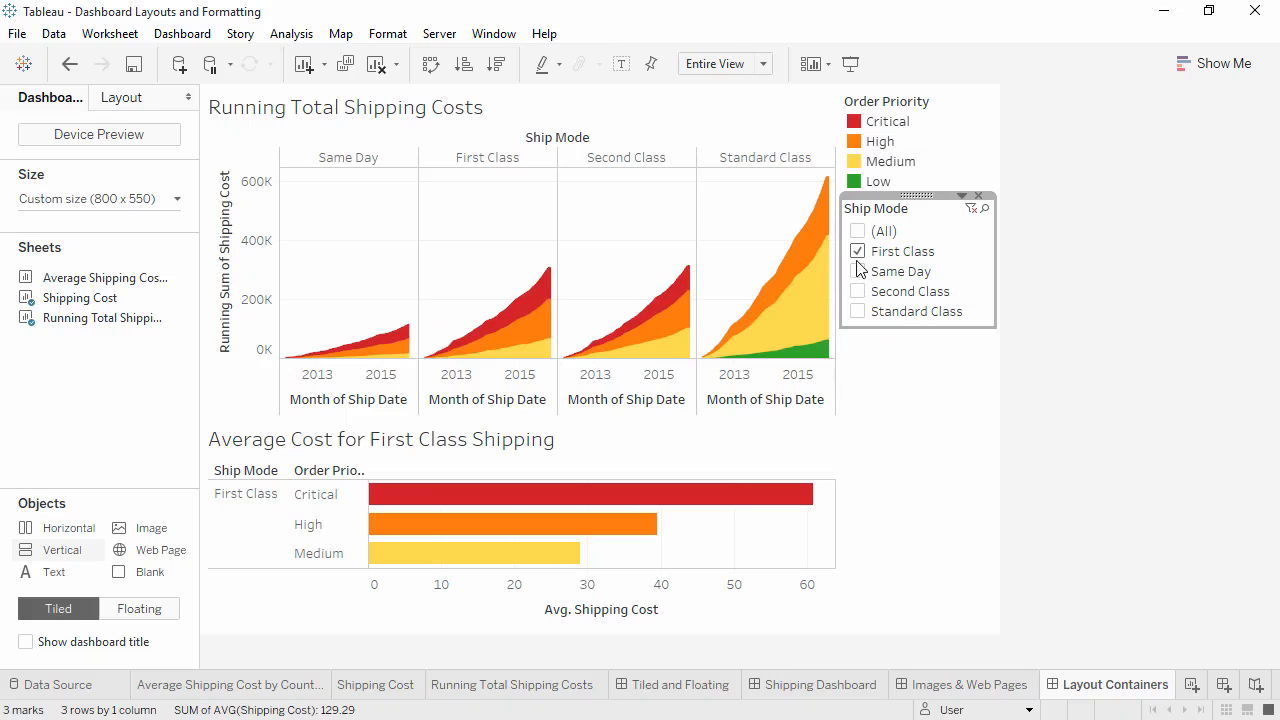
click(858, 236)
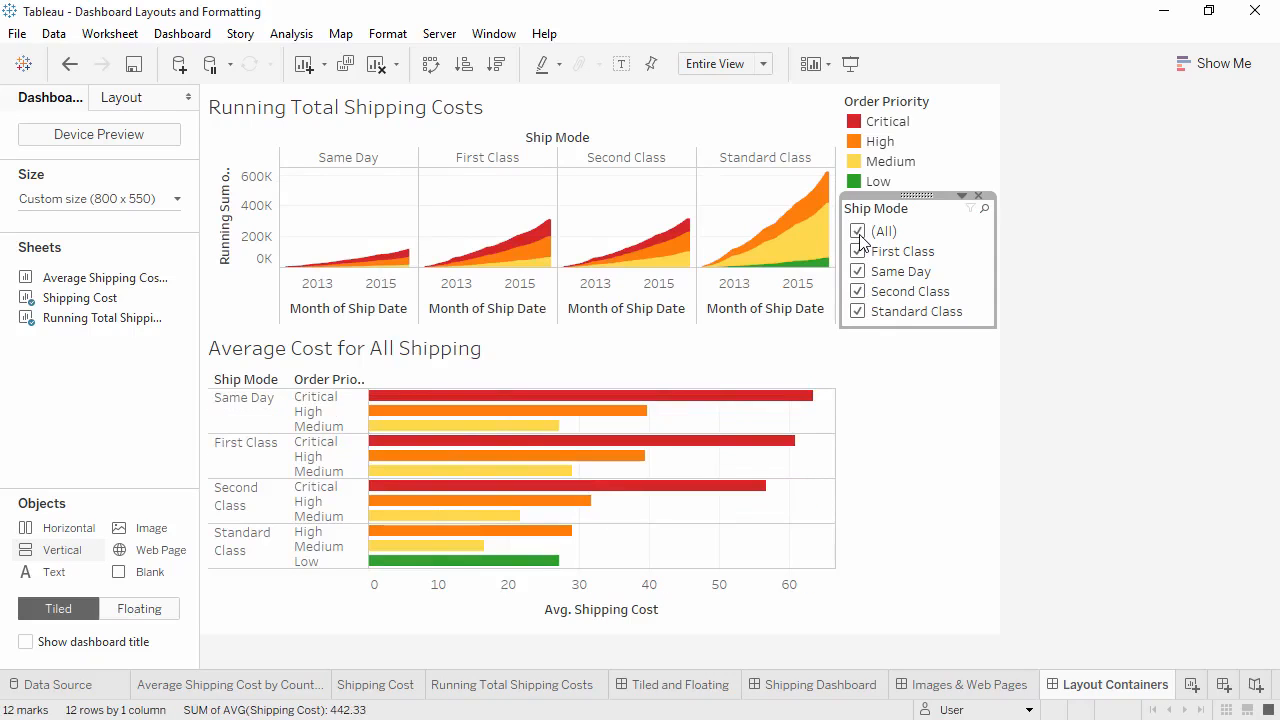